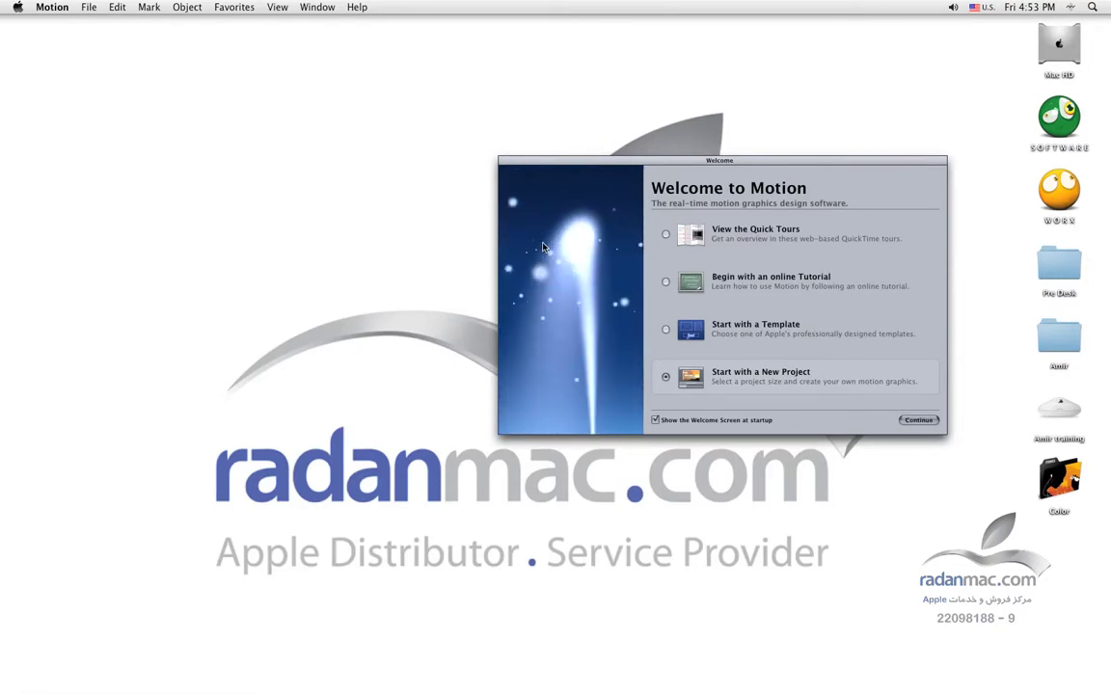
Turn off showing the Welcome Screen at startup and open the recent project Radan Motion 2
left_click(655, 419)
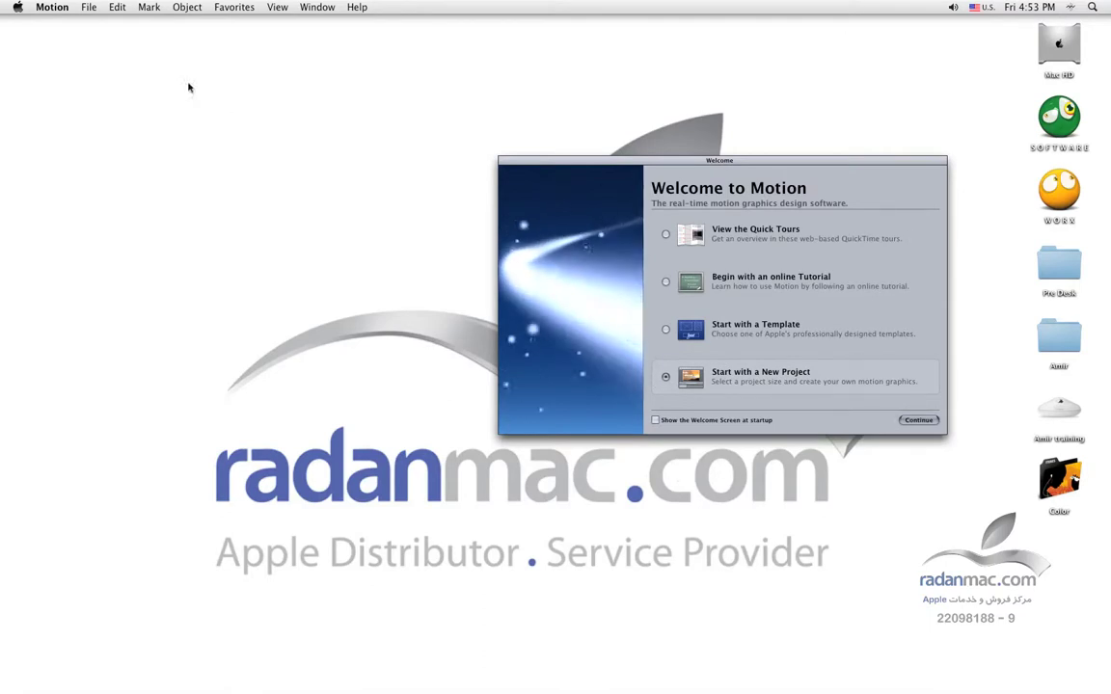
left_click(96, 6)
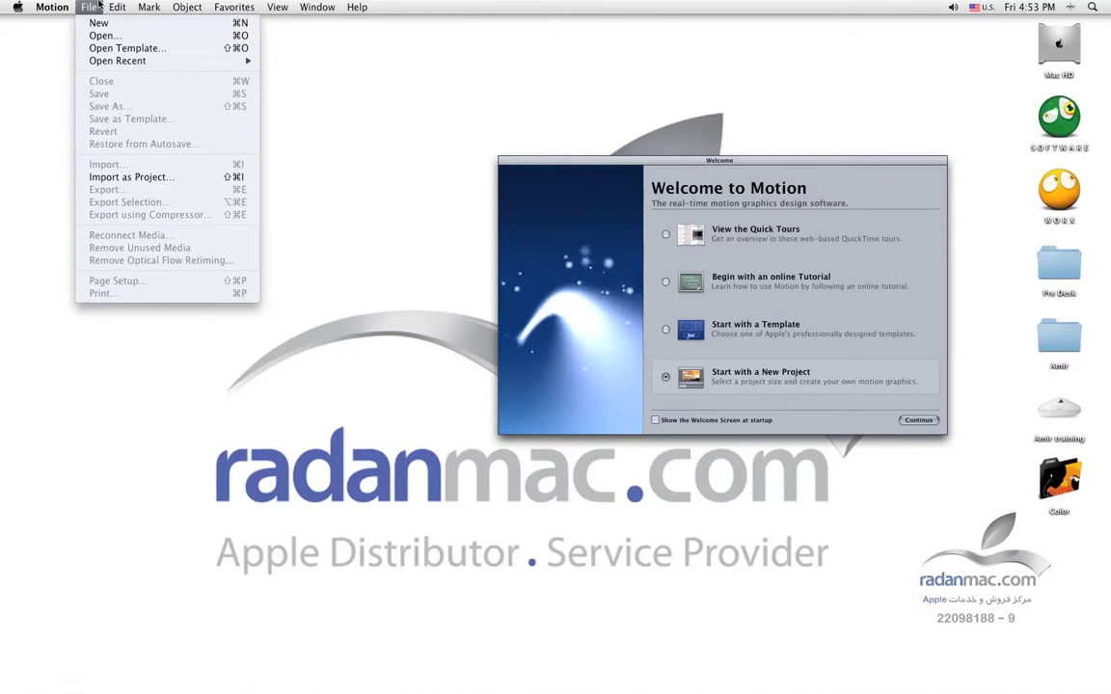
mouse_move(107, 60)
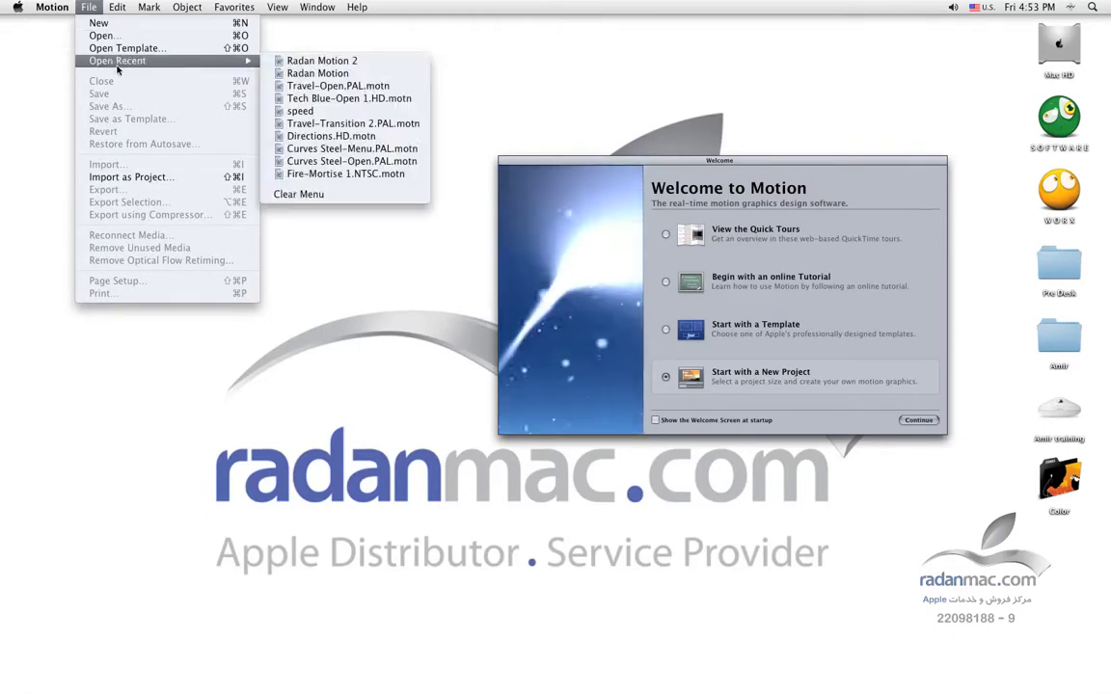
left_click(340, 64)
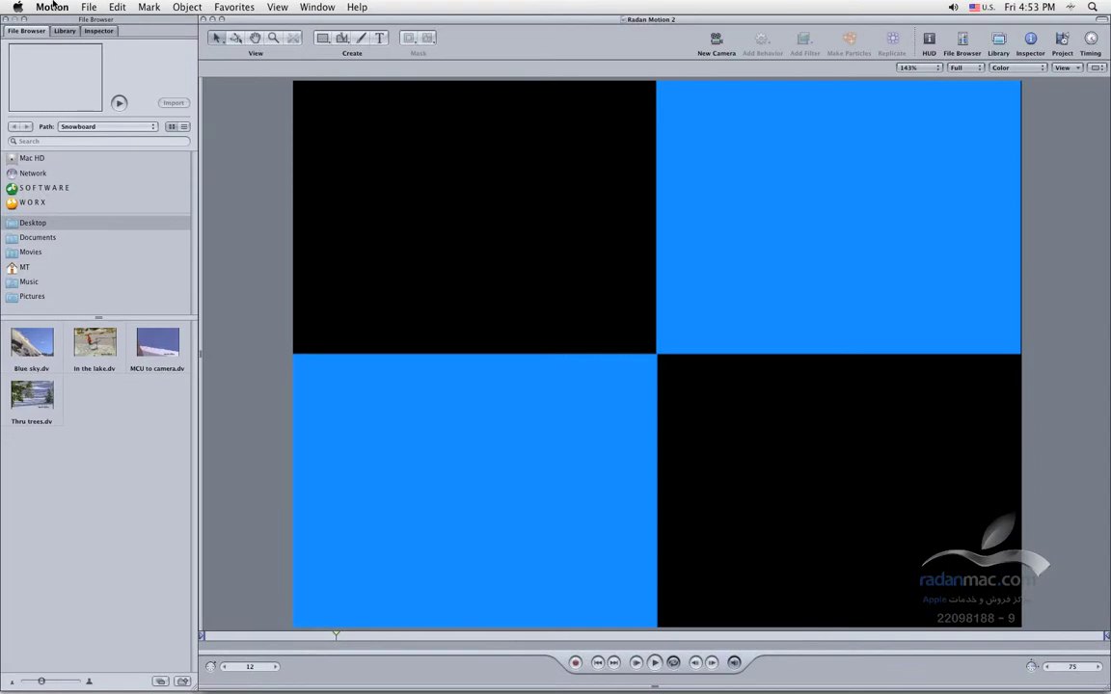
In the General preferences, set the startup behaviour to Open Last Project(s)
left_click(53, 5)
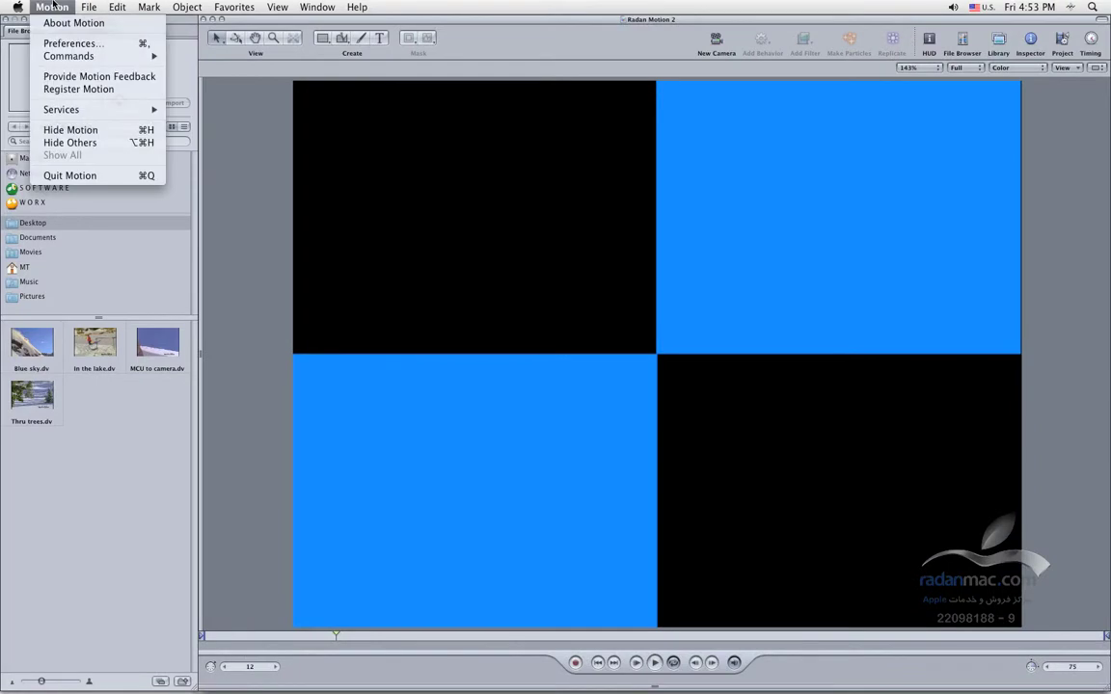
left_click(77, 44)
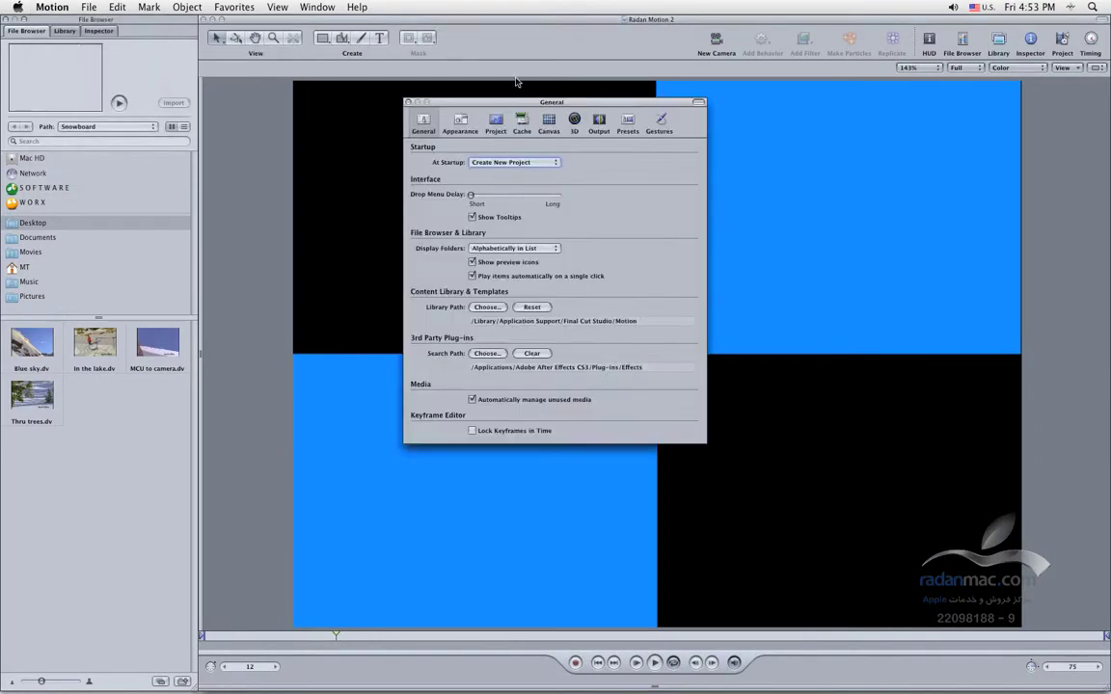
left_click_drag(446, 100, 611, 239)
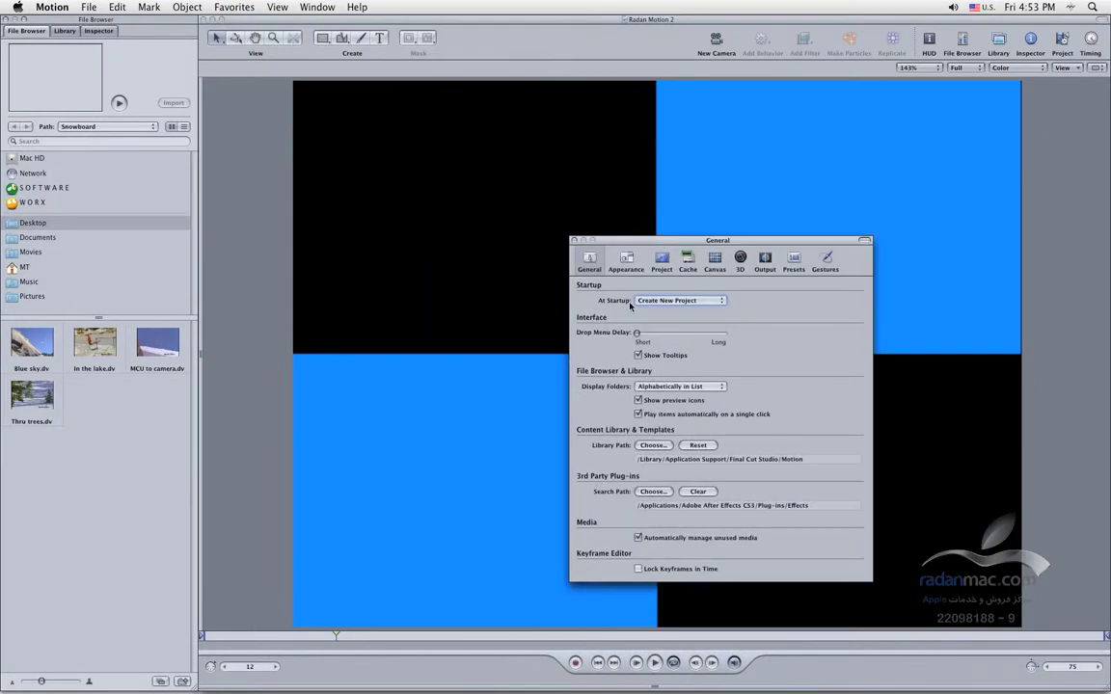
left_click(700, 301)
left_click(702, 311)
left_click(708, 302)
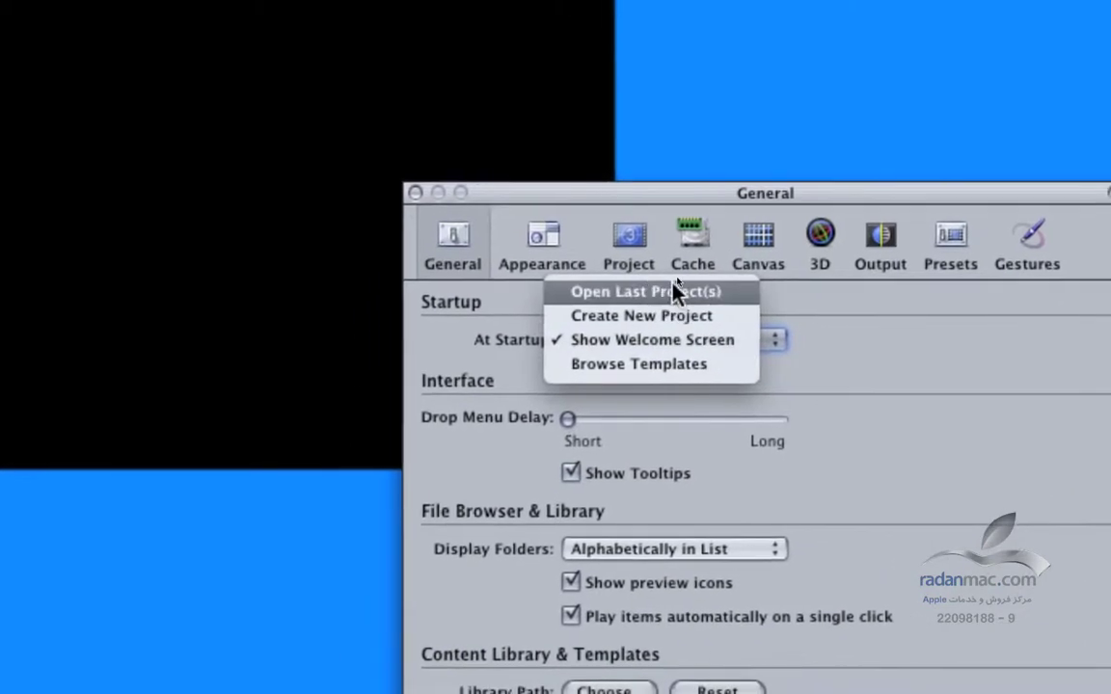
left_click(688, 294)
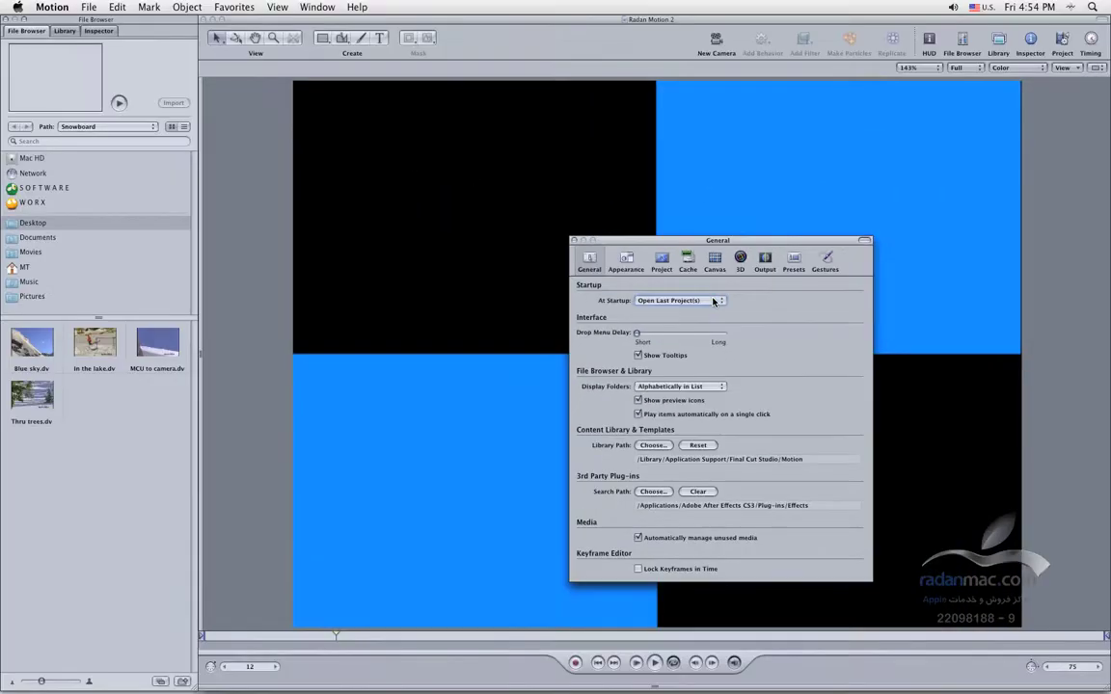
Set the 3rd Party Plug-ins search path to /Applications/Adobe After Effects CS3/Plug-ins/Effects on Mac HD
left_click_drag(621, 242, 717, 264)
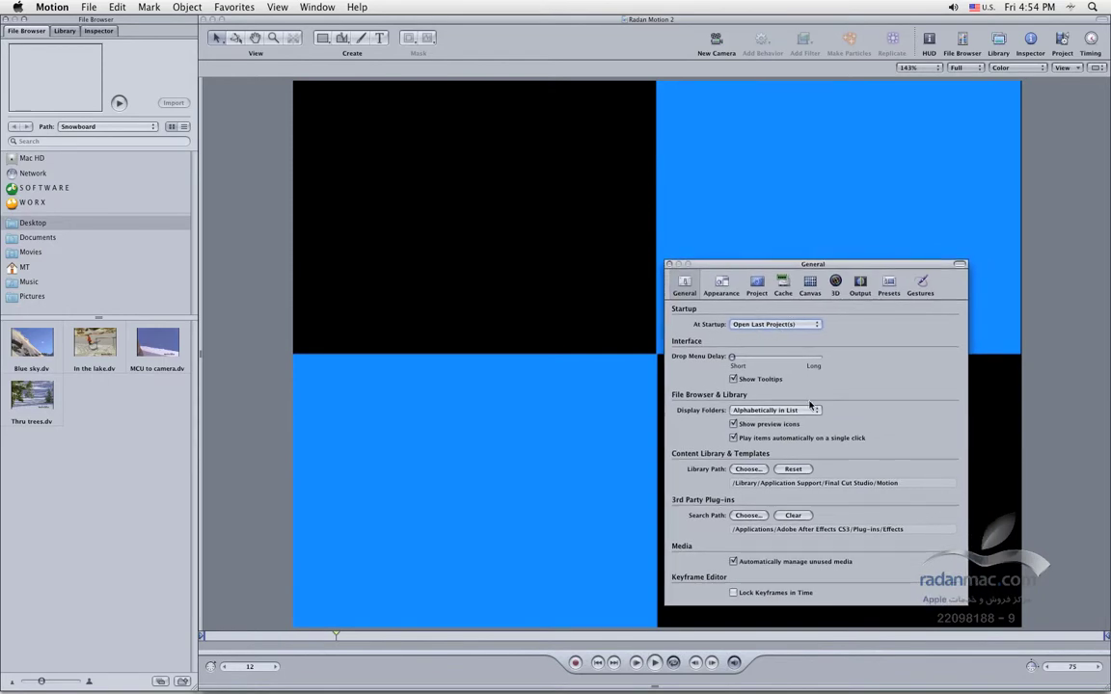
left_click_drag(732, 274, 703, 229)
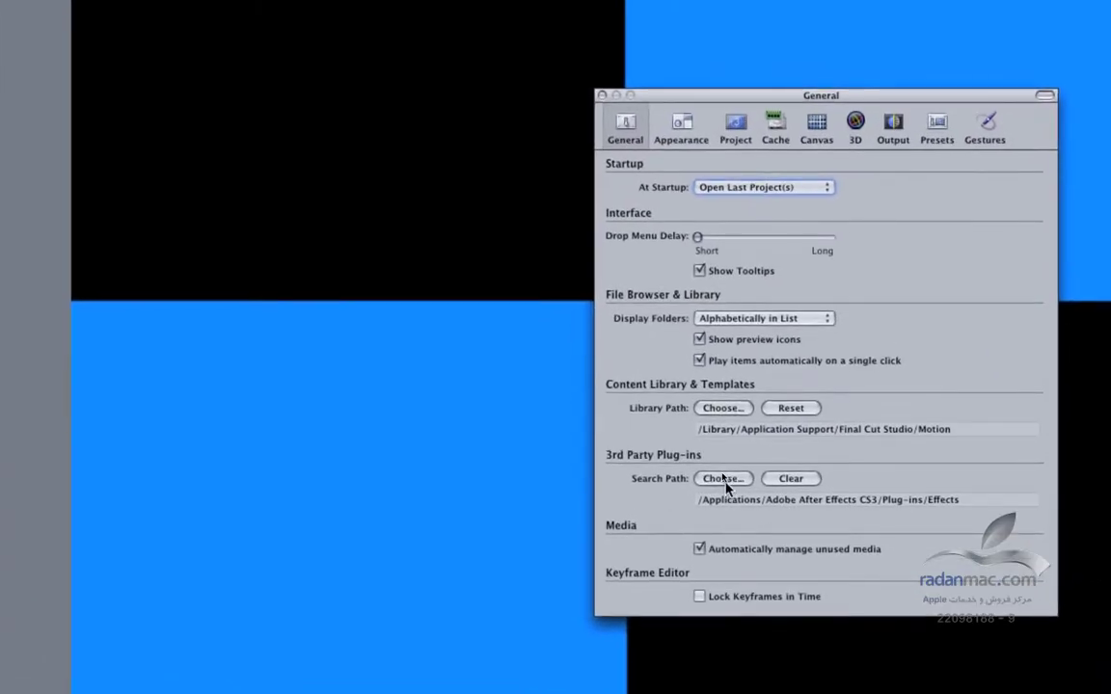
left_click(724, 480)
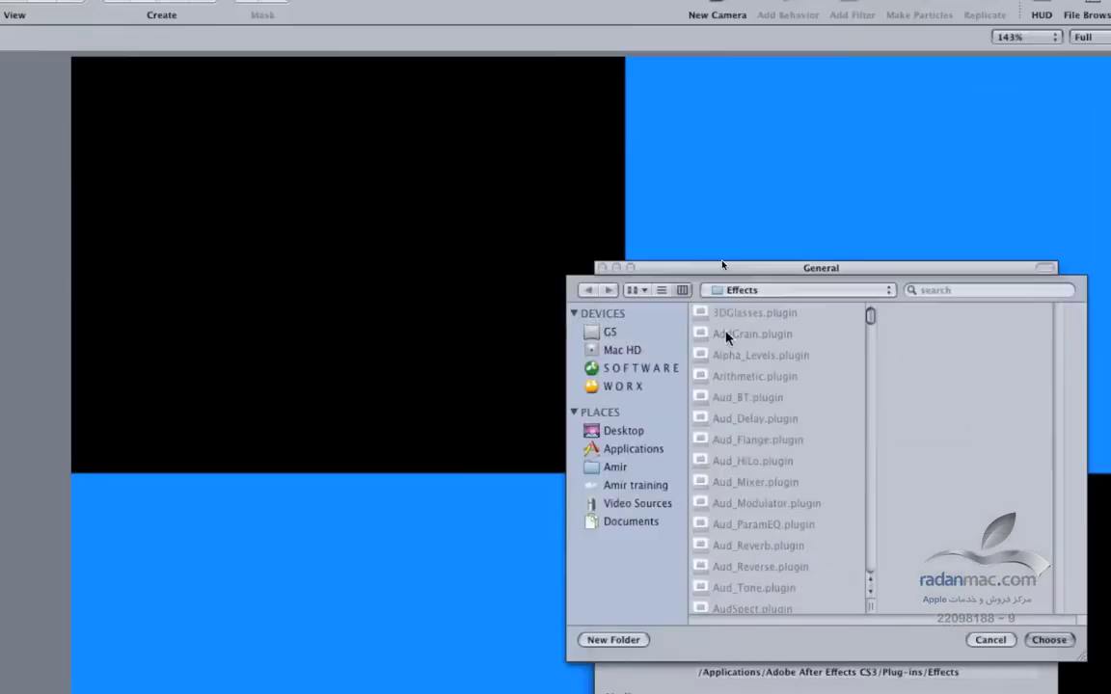
left_click(676, 248)
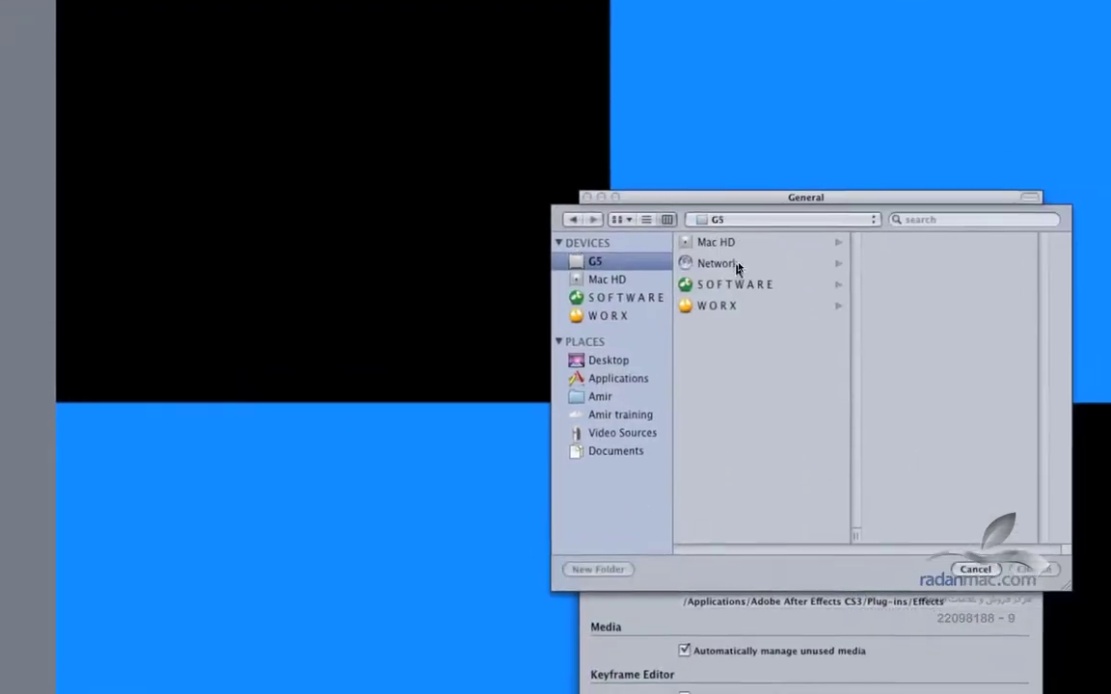
left_click(825, 235)
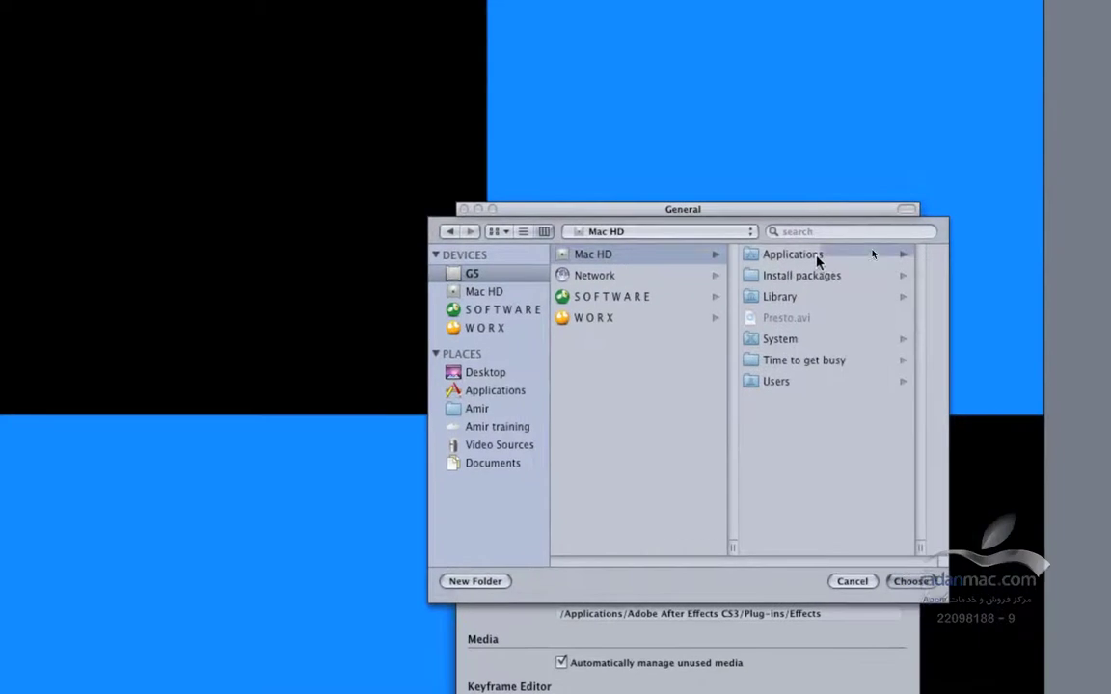
left_click(907, 254)
left_click(837, 268)
left_click(802, 377)
left_click(811, 178)
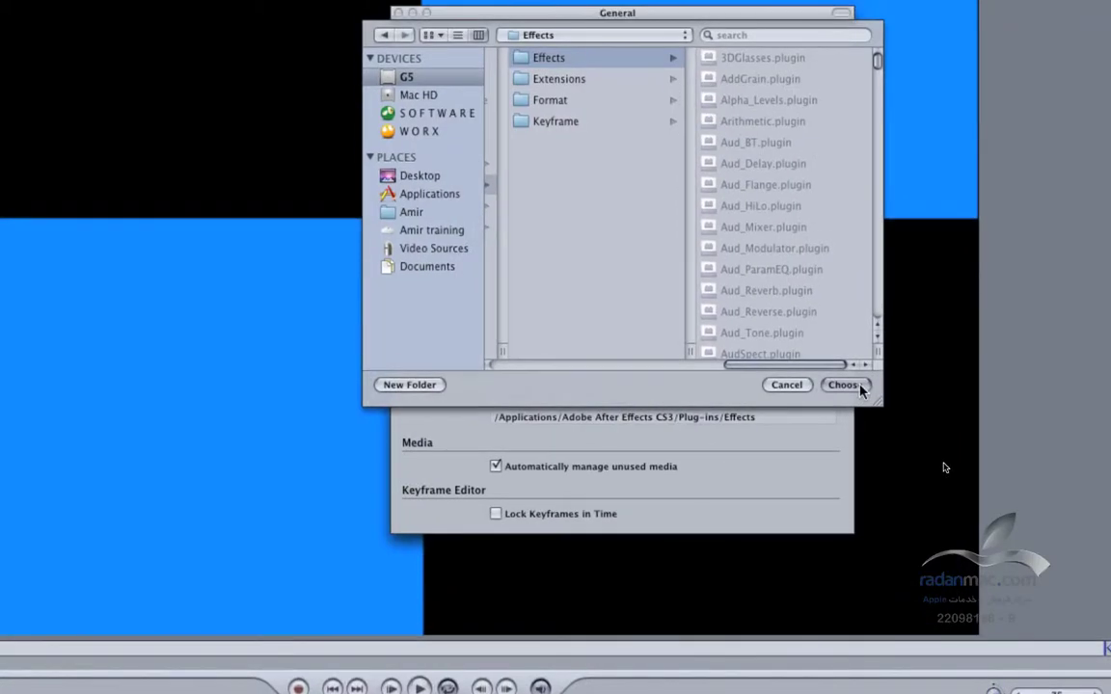
left_click(861, 386)
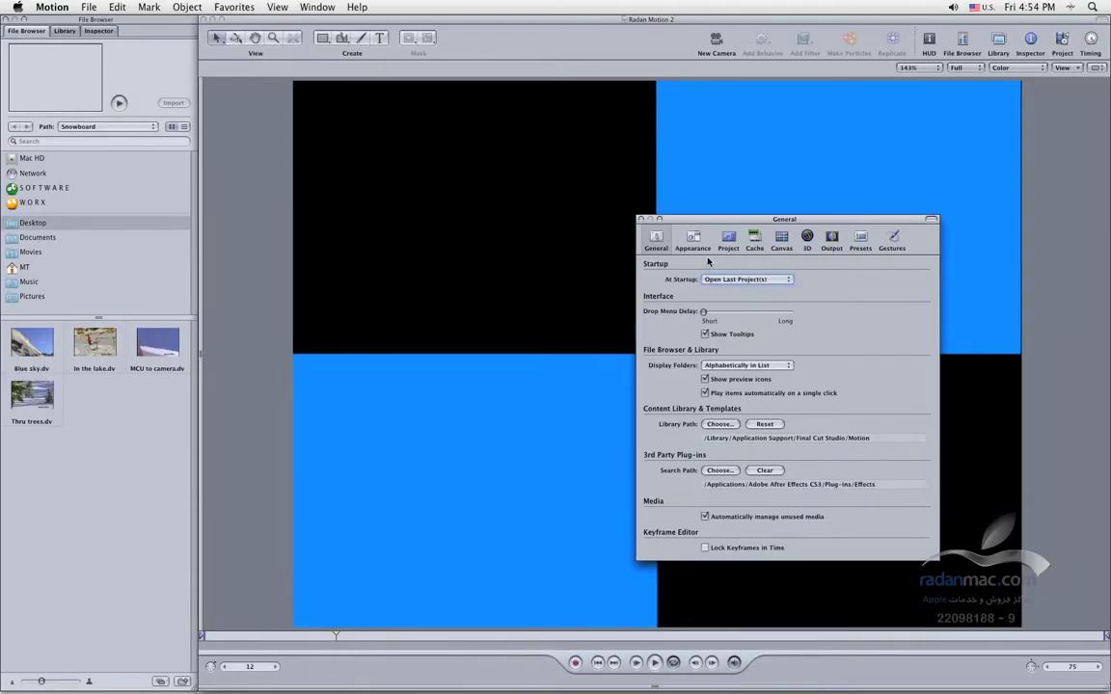
Display the HUD for Radan Group and set its window opacity to 75% in the Appearance preferences
left_click_drag(647, 219, 391, 256)
left_click(404, 269)
left_click(894, 247)
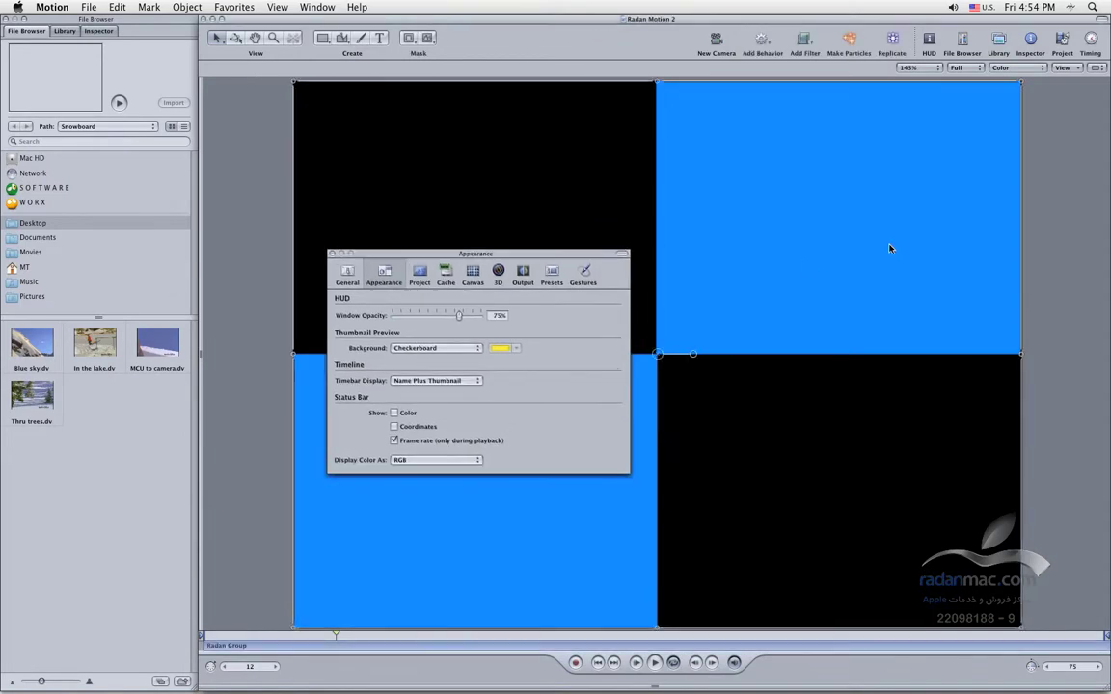
key("F7")
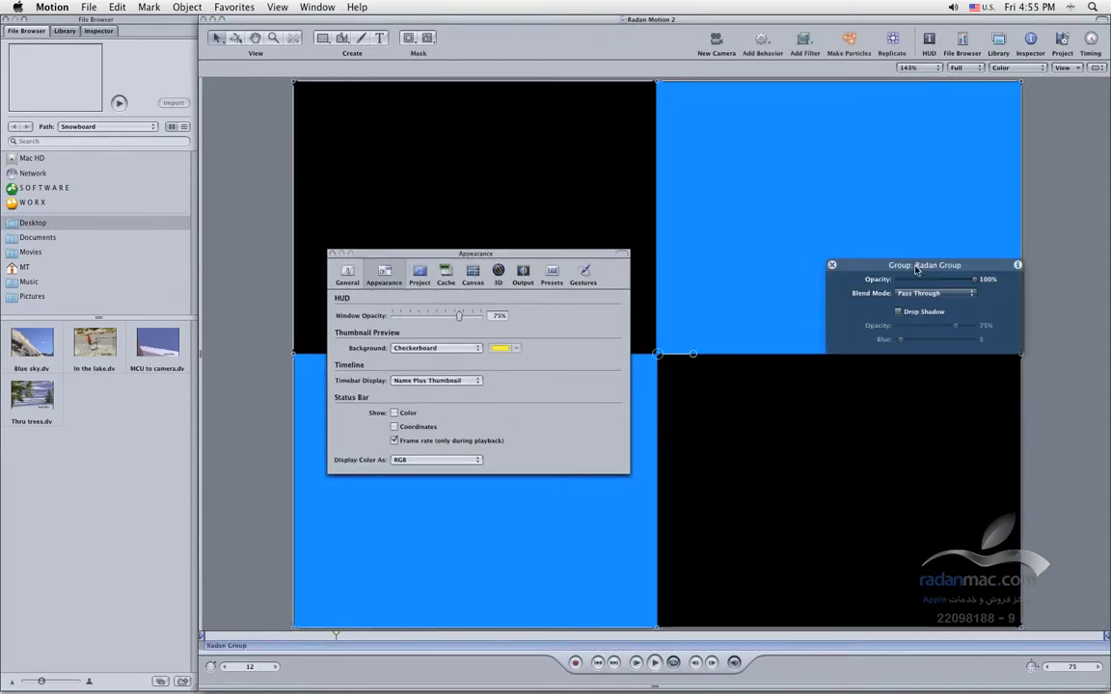
left_click_drag(911, 267, 890, 342)
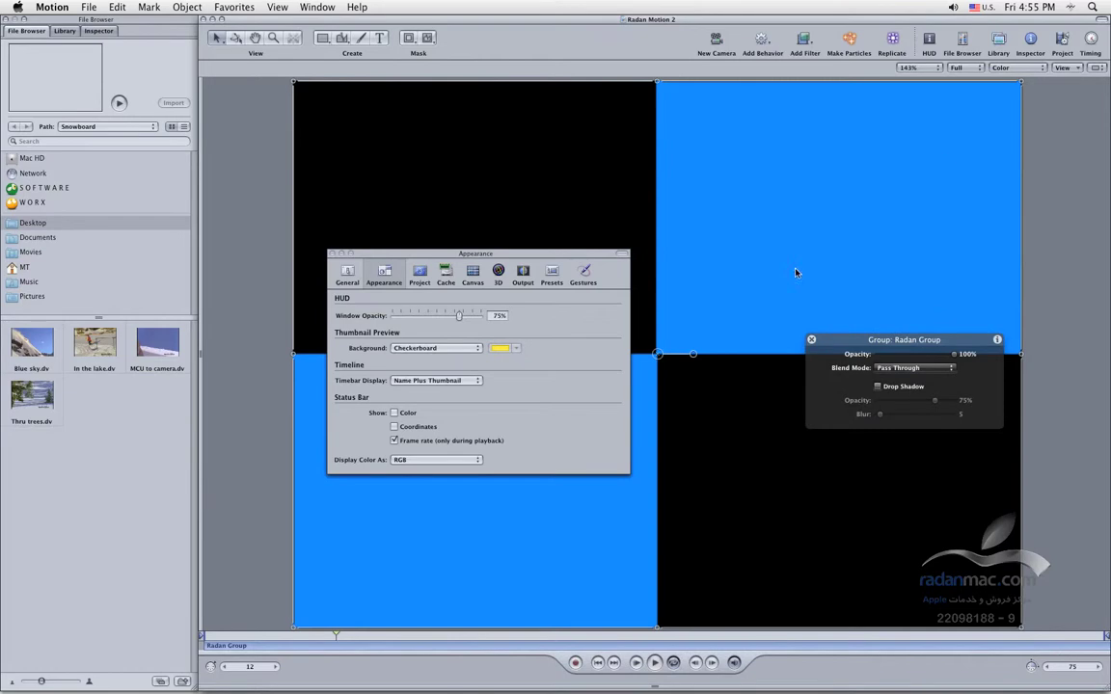
mouse_move(459, 320)
left_mouse_down()
mouse_move(412, 318)
mouse_move(474, 317)
mouse_move(458, 321)
left_mouse_up()
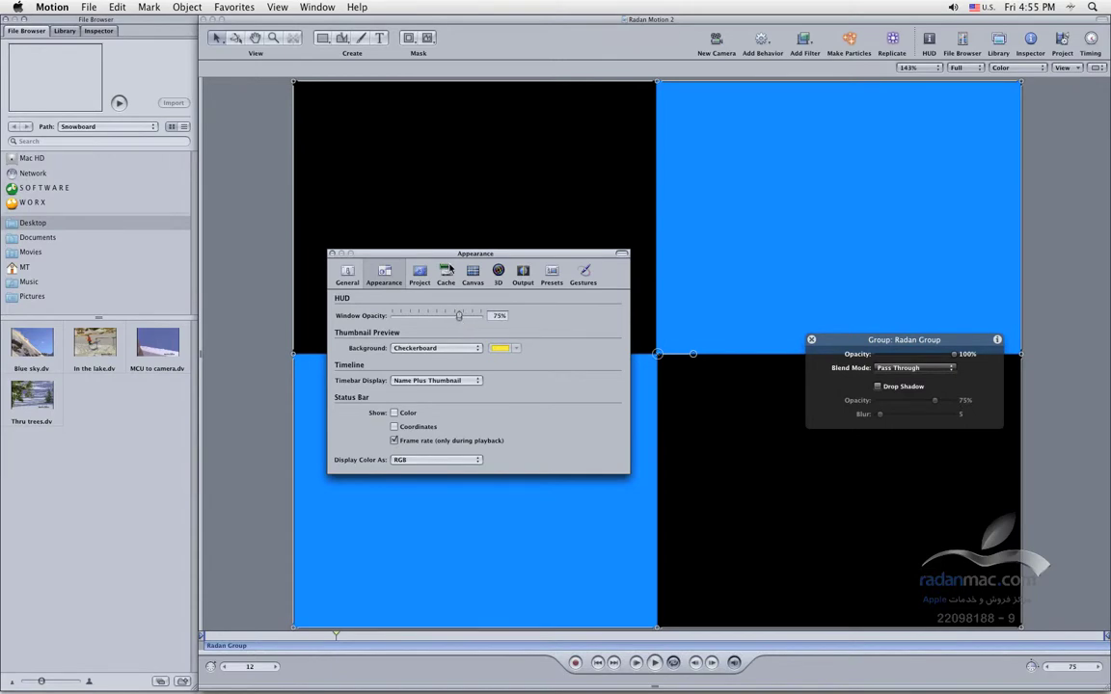
Switch the canvas channel display to Transparent and hide the HUD
left_click_drag(454, 255, 410, 357)
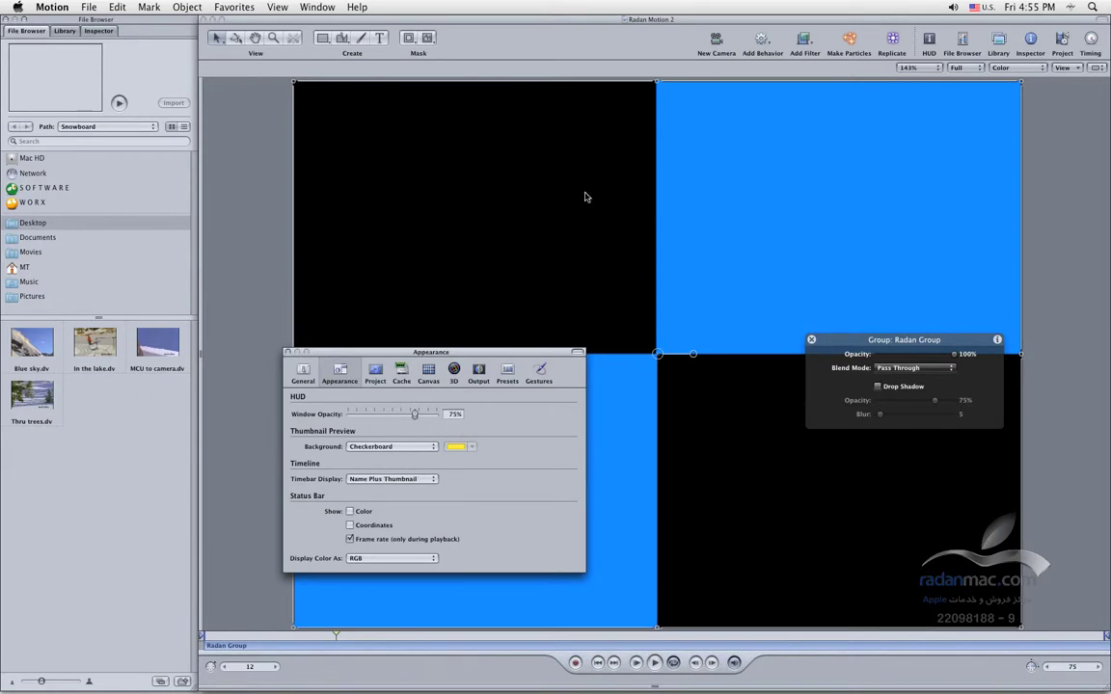
left_click_drag(490, 352, 393, 368)
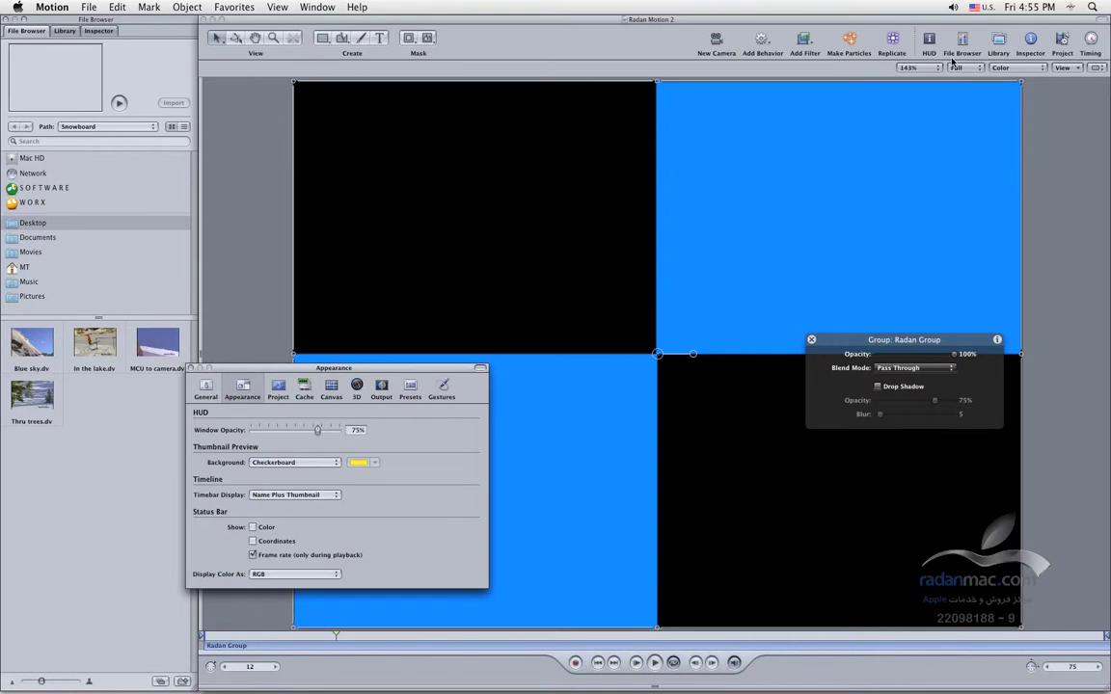
left_click(1025, 65)
left_click(974, 88)
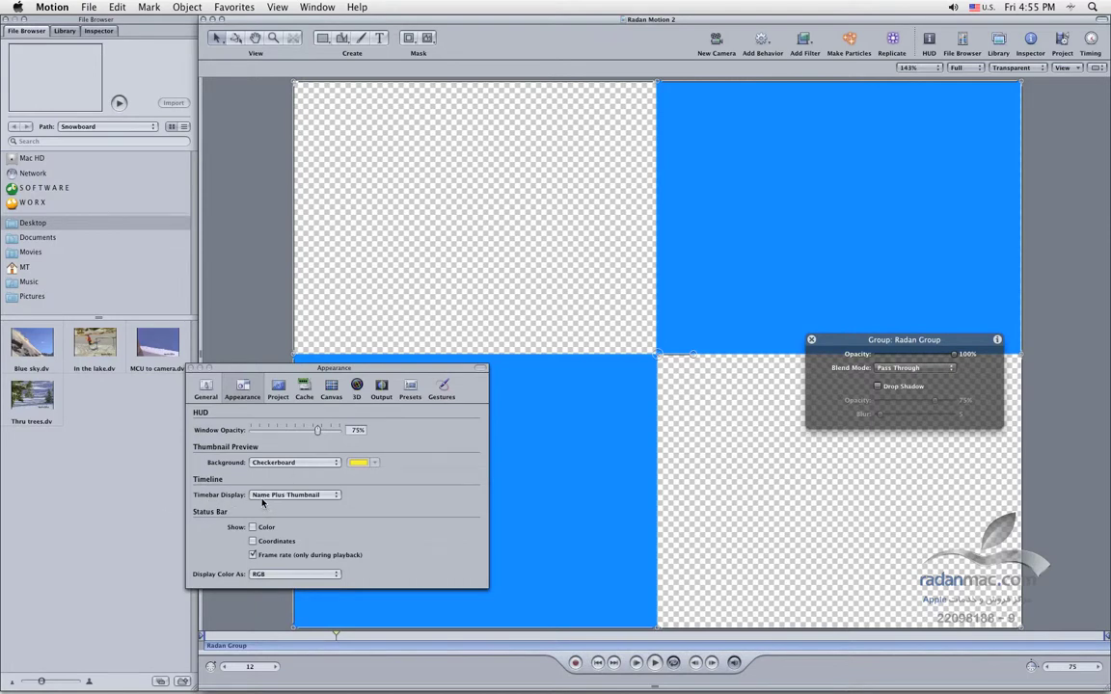
key("F7")
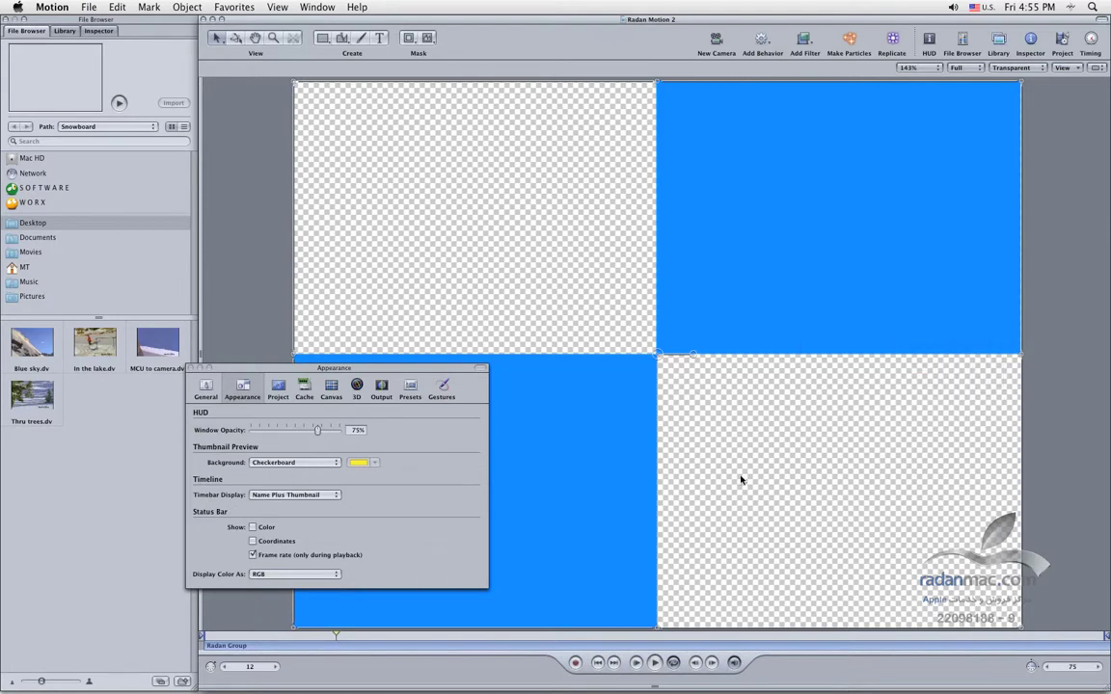
Show the Timeline down to the video clips and set the Timebar Display to Filmstrip
key("F6")
left_click_drag(396, 372, 422, 195)
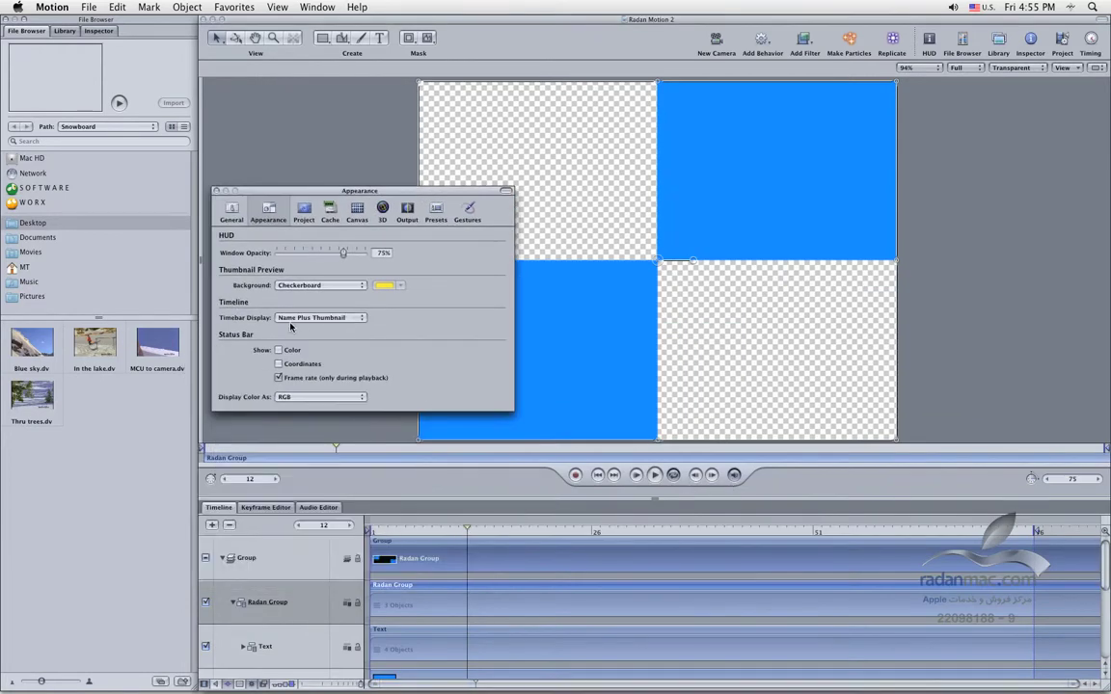
scroll(752, 617, "down", 1)
scroll(755, 620, "down", 3)
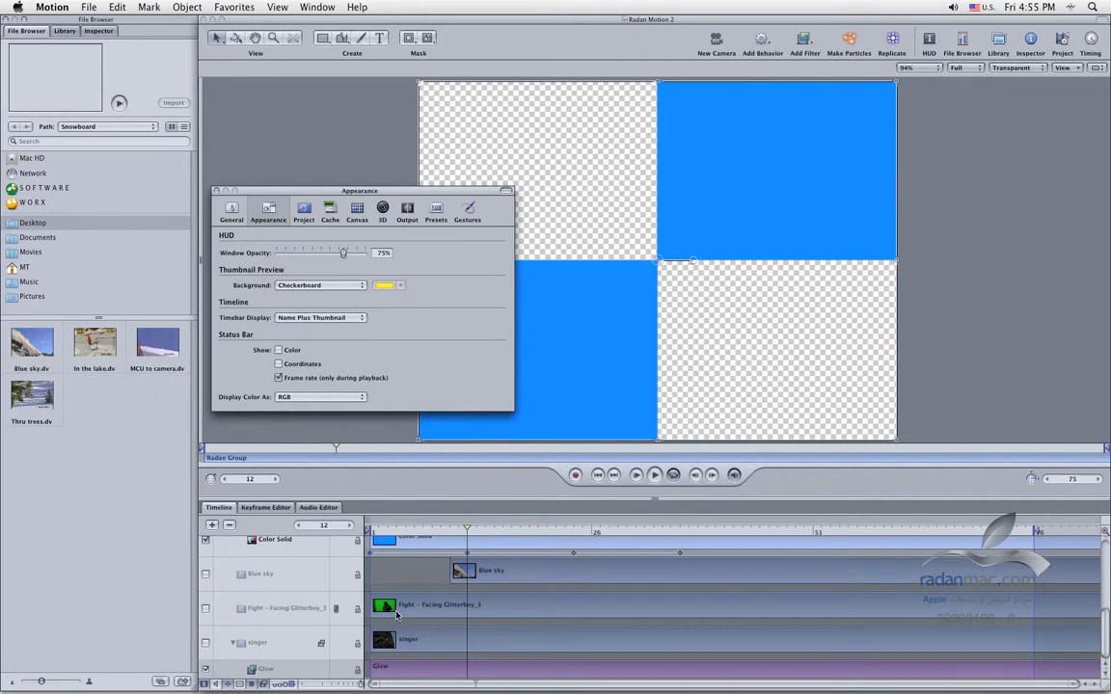
left_click(328, 318)
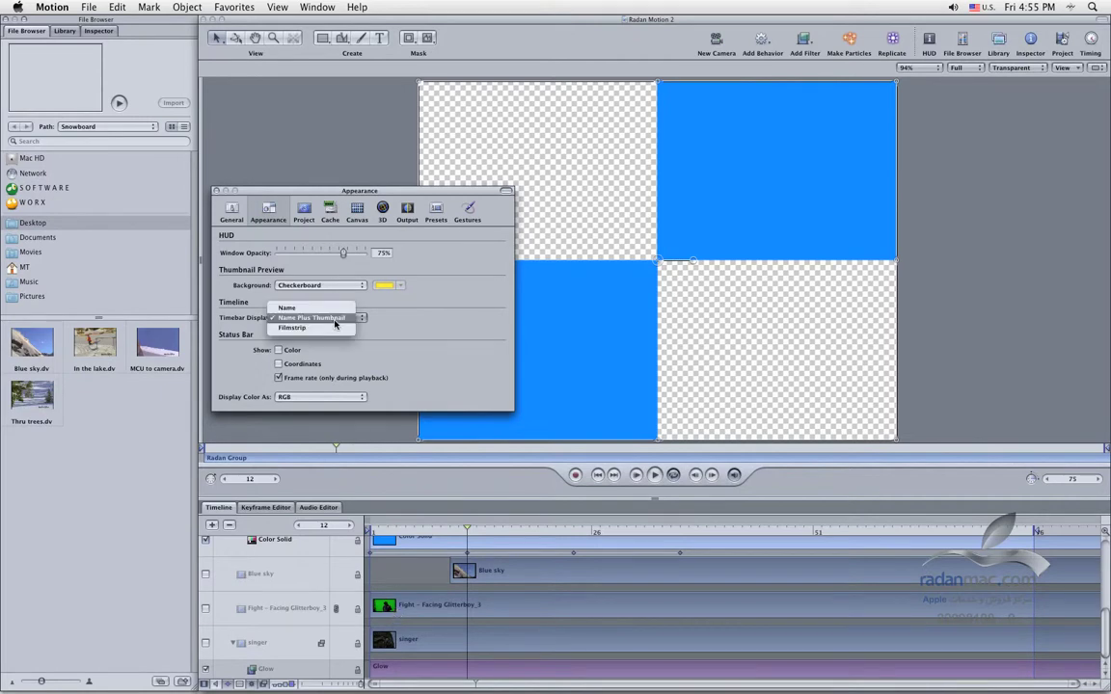
left_click(336, 329)
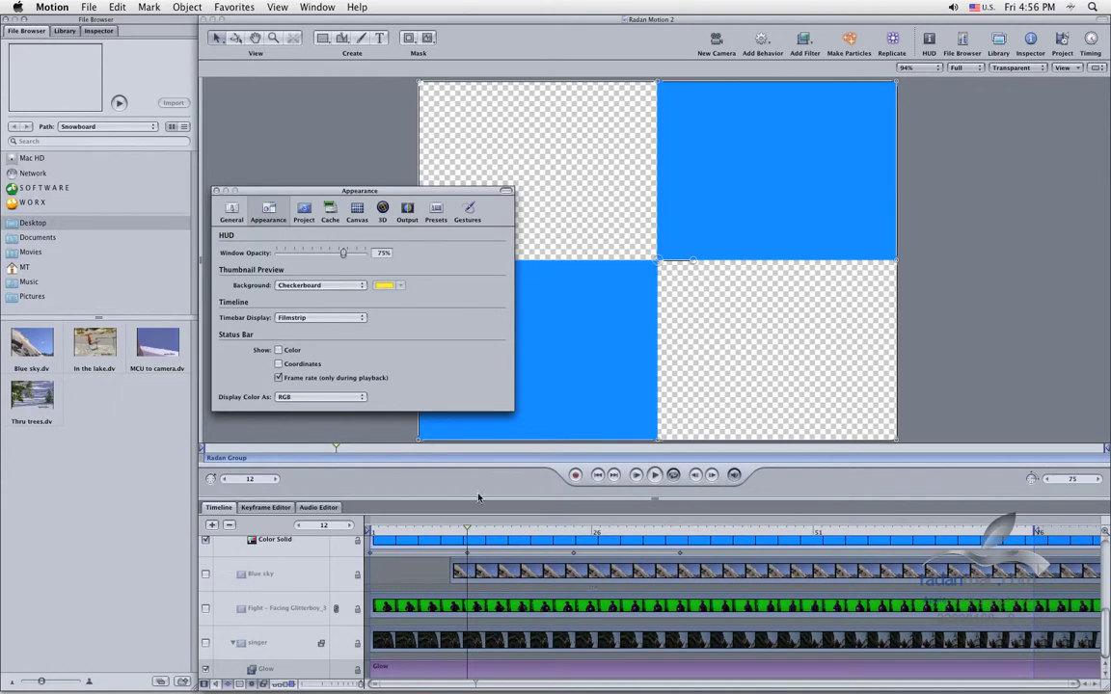
Try the Name timebar display and set the Timebar Display back to Name Plus Thumbnail
left_click(321, 319)
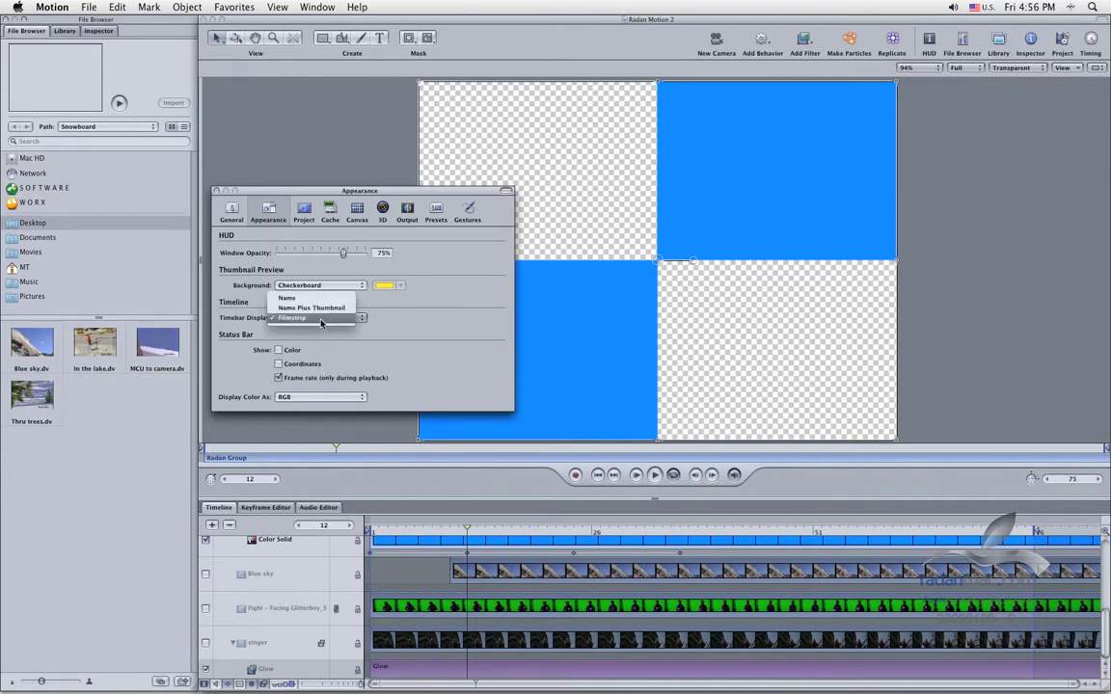
left_click(290, 298)
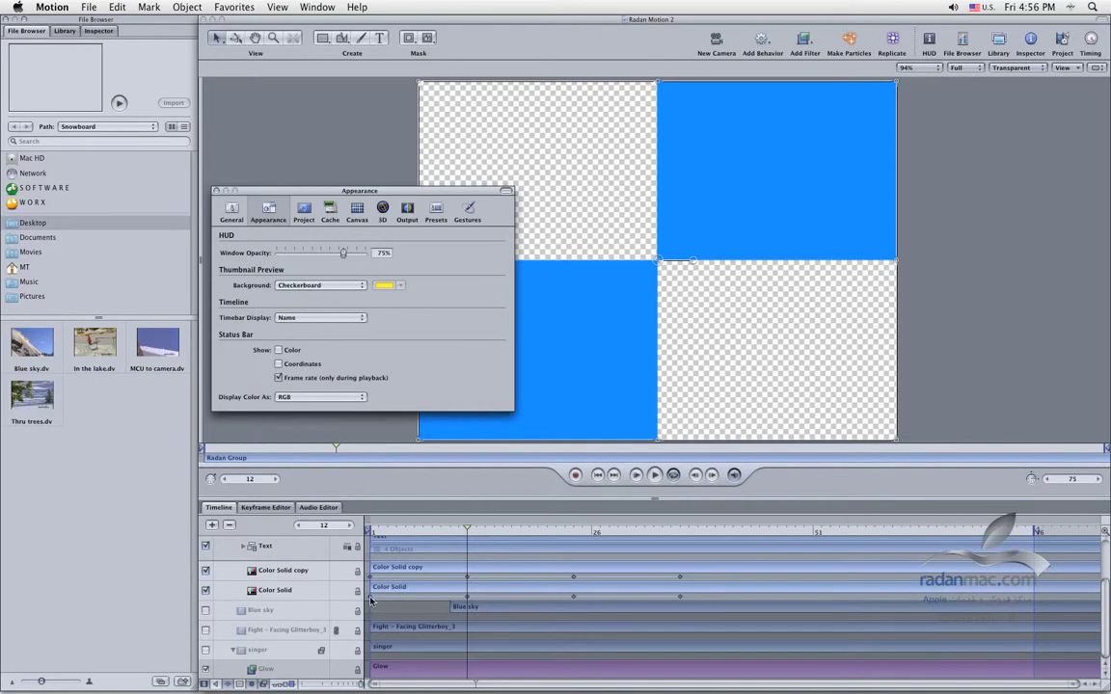
left_click(321, 318)
left_click(328, 329)
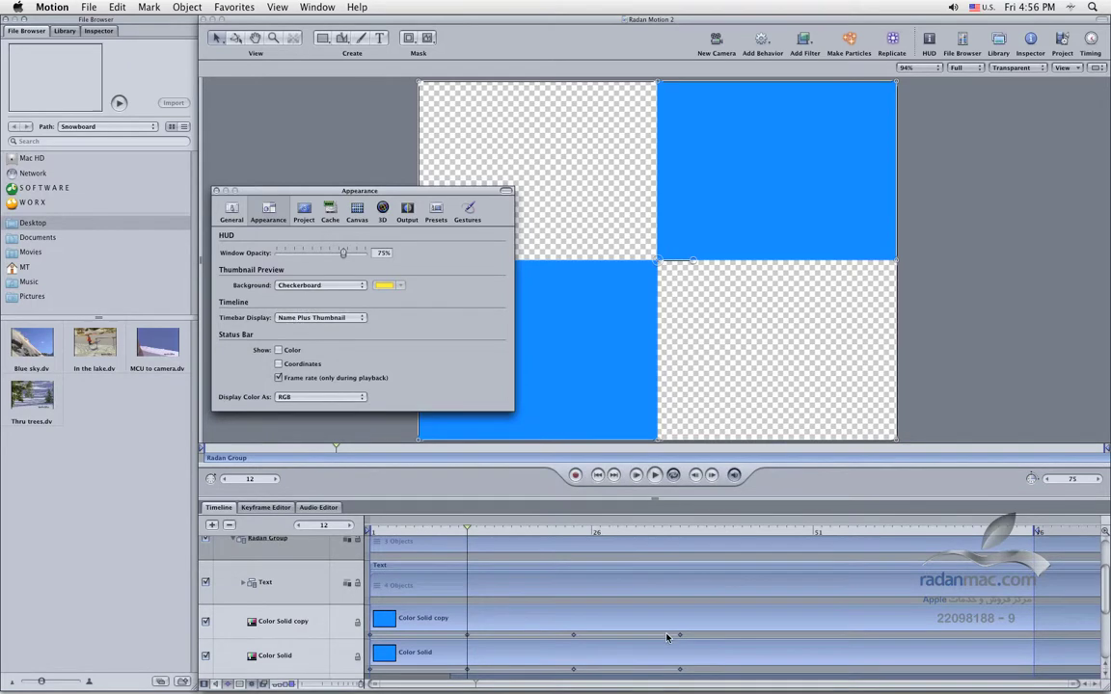
scroll(665, 637, "down", 4)
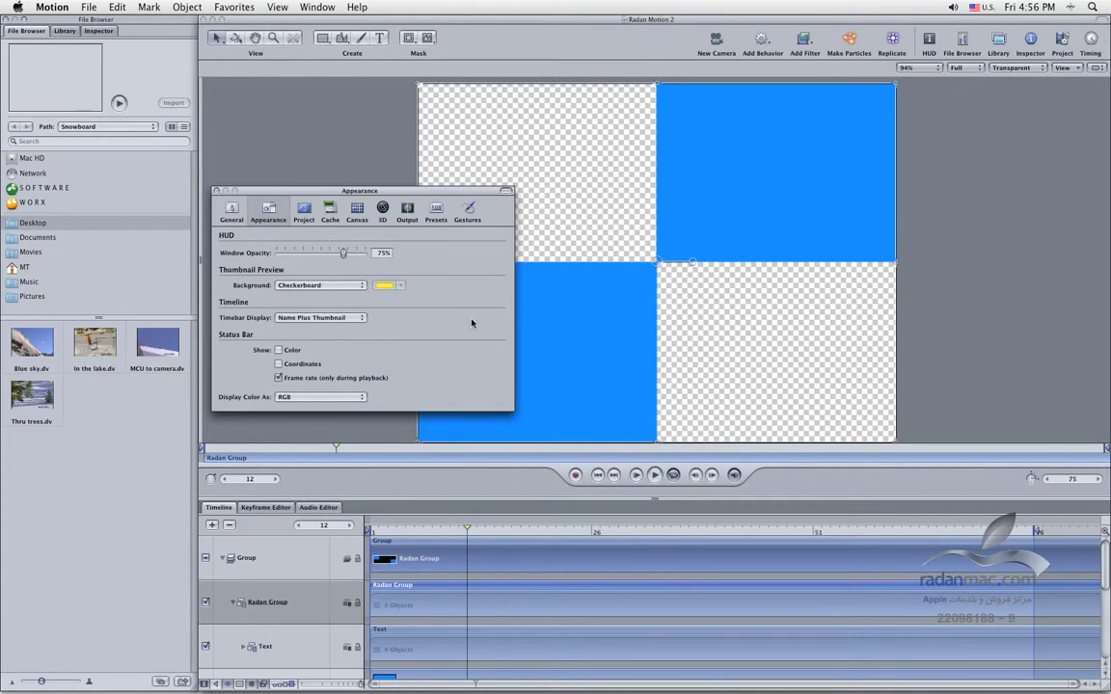
Enable Color and Coordinates in the status bar preferences and hide the Timeline
left_click_drag(369, 192, 228, 360)
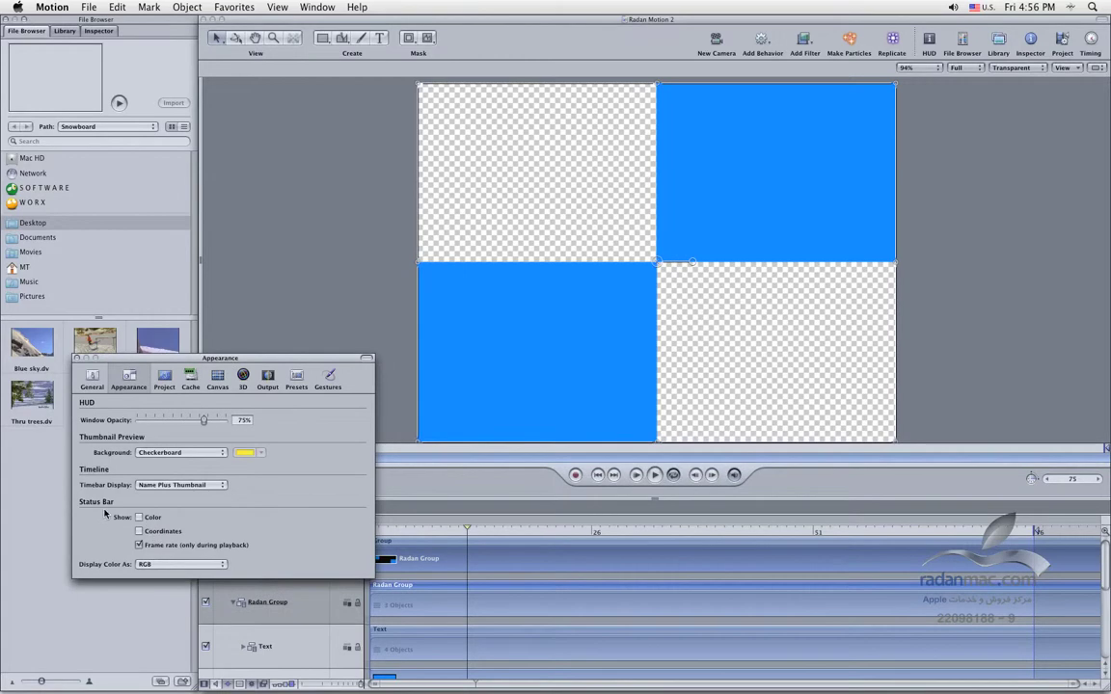
left_click(141, 518)
left_click(140, 531)
left_click(140, 518)
left_click(140, 532)
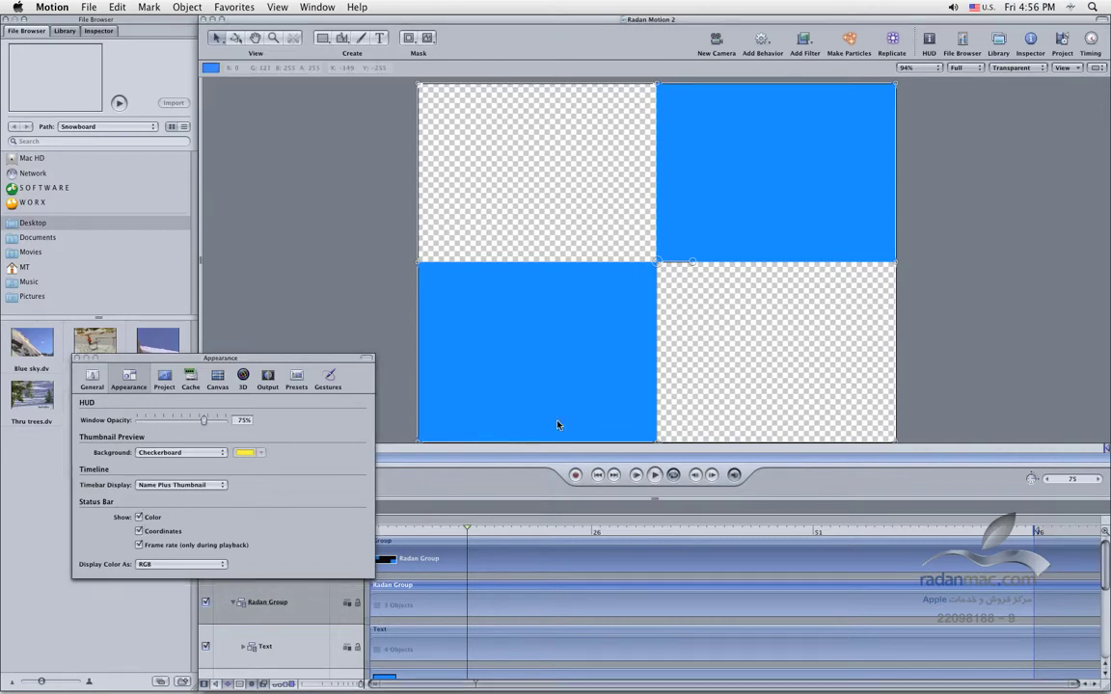
key("F6")
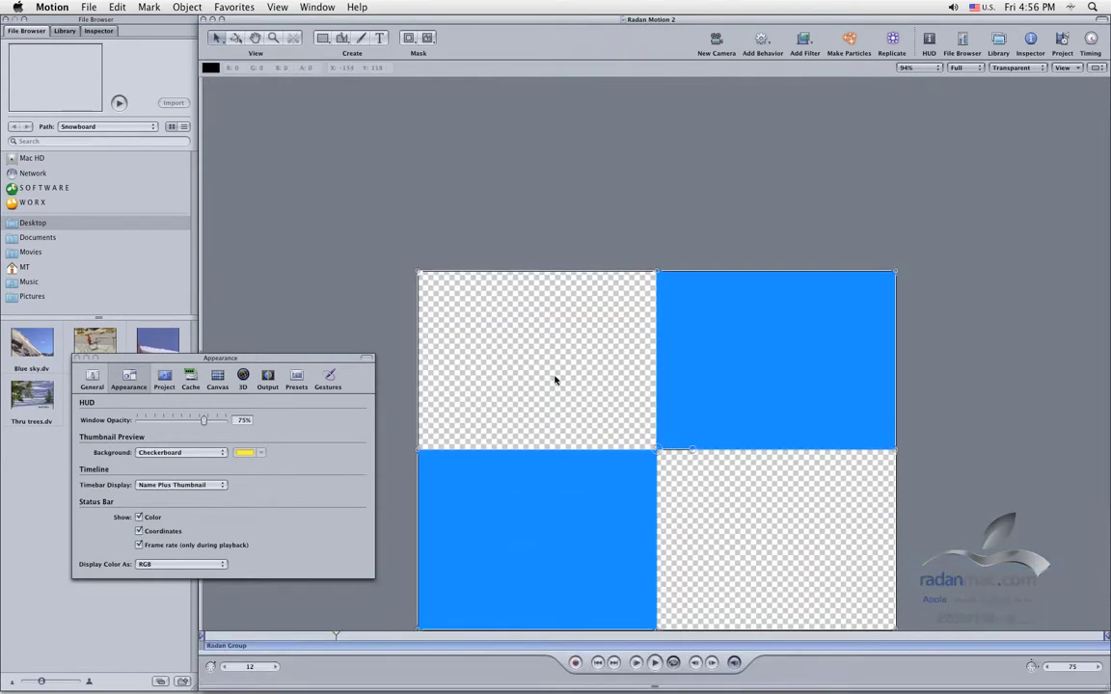
Fit the project in the canvas and keep Coordinates enabled in the status bar preferences
key("shift+z")
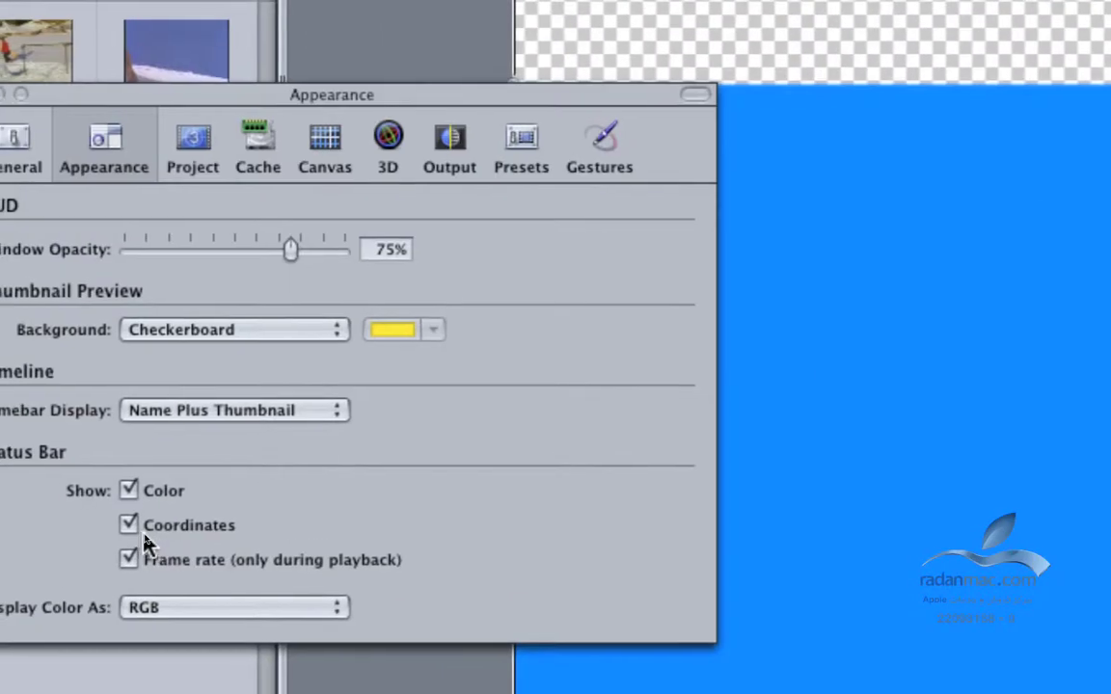
left_click(145, 538)
left_click(144, 538)
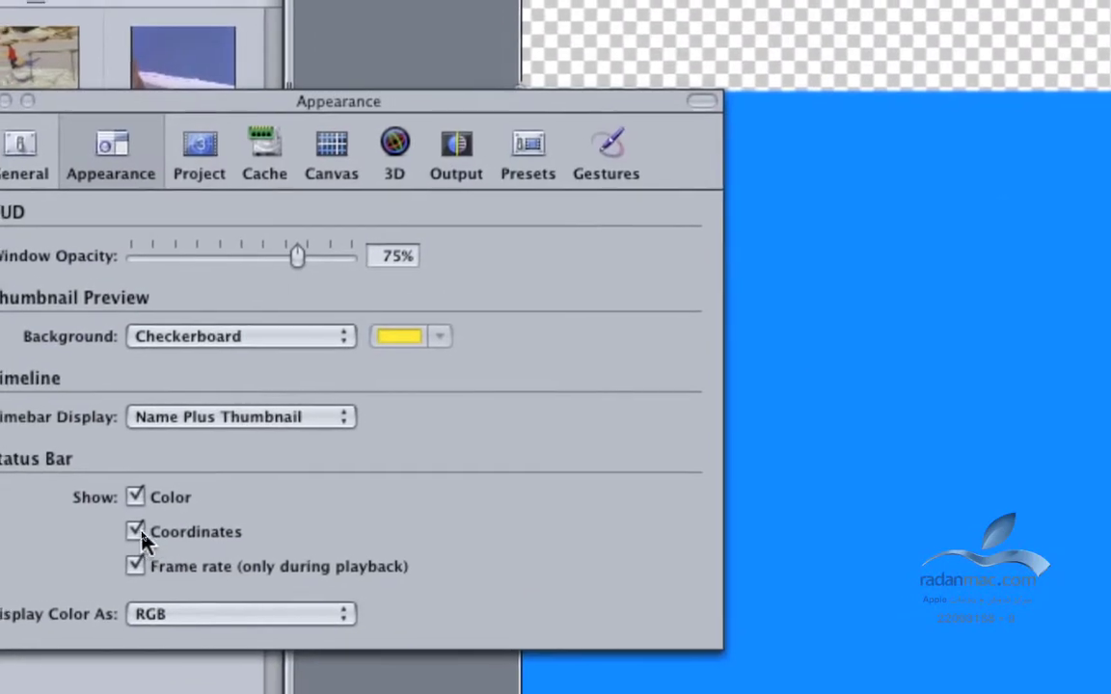
left_click(141, 535)
left_click(141, 535)
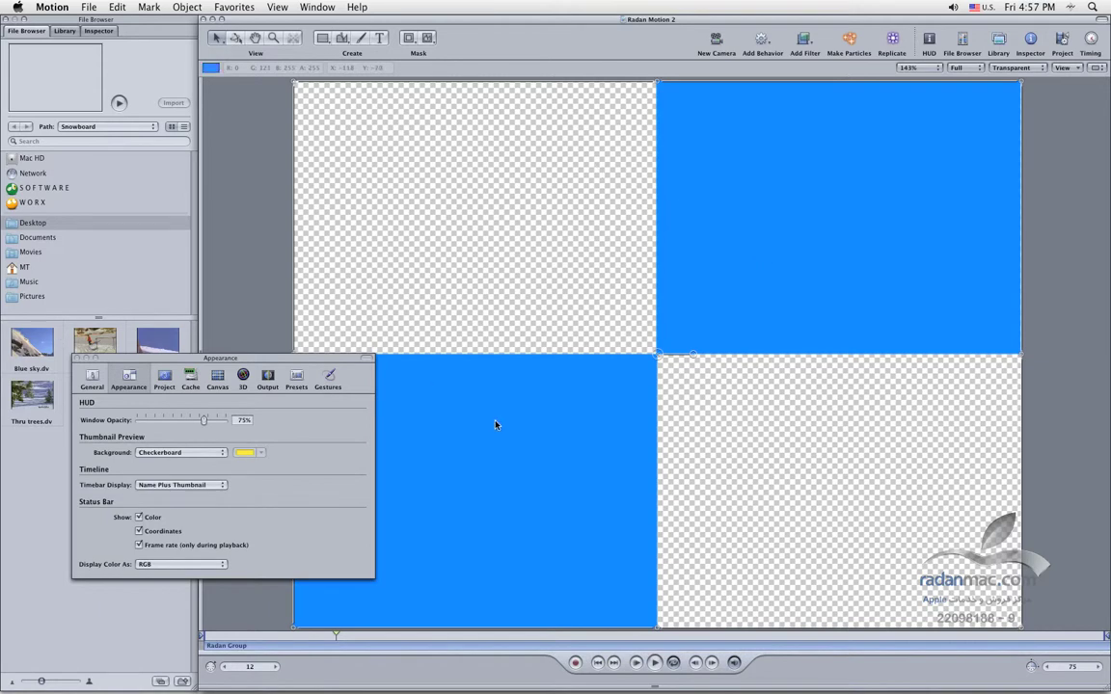
Turn on the Blue sky layer, place it above Radan Group within the main Group, and hide the layer list
key("F5")
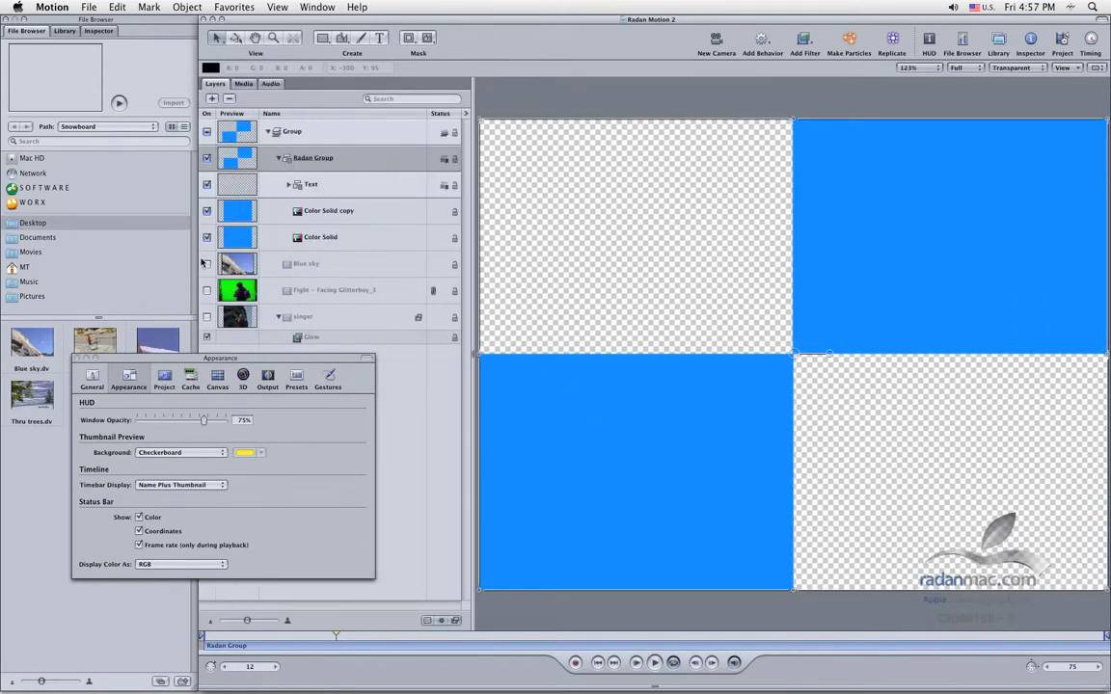
left_click(252, 267)
left_click(206, 264)
left_click_drag(255, 268, 244, 154)
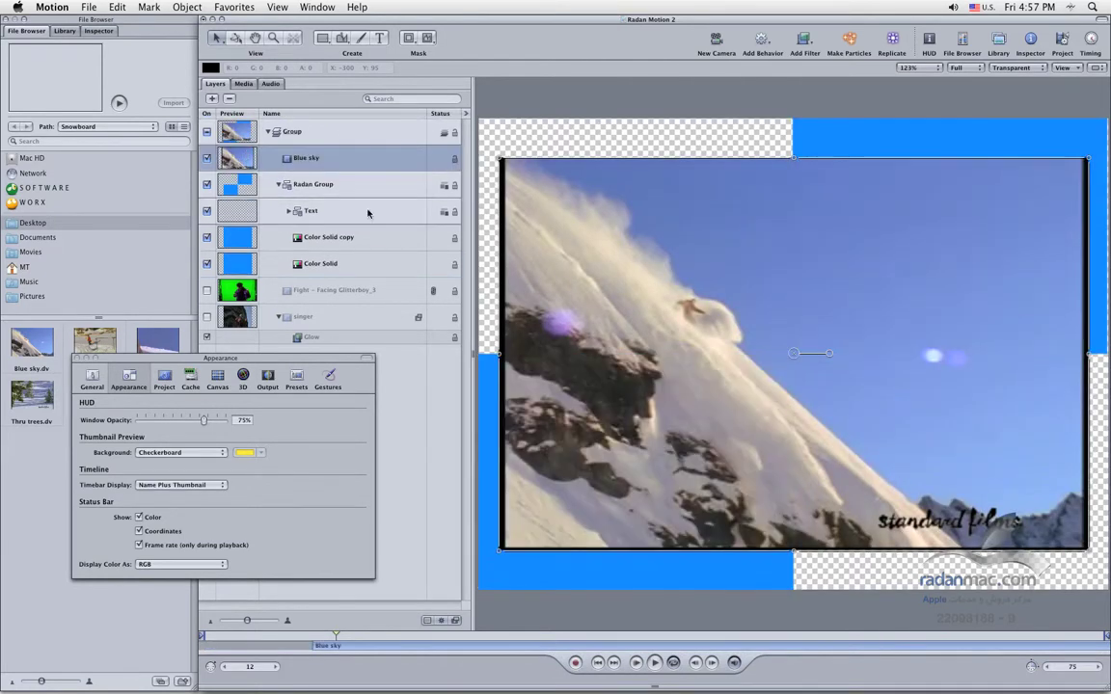
key("F5")
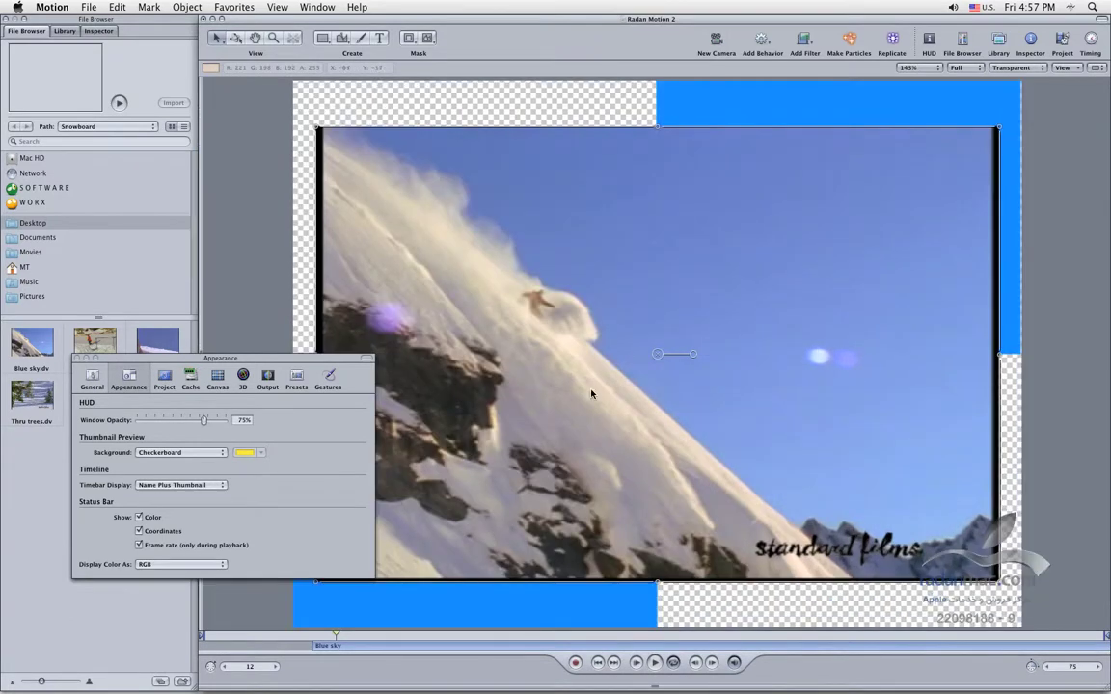
Reposition the Blue sky clip on the canvas and disable Color and Coordinates in the status bar preferences
left_click_drag(617, 364, 598, 331)
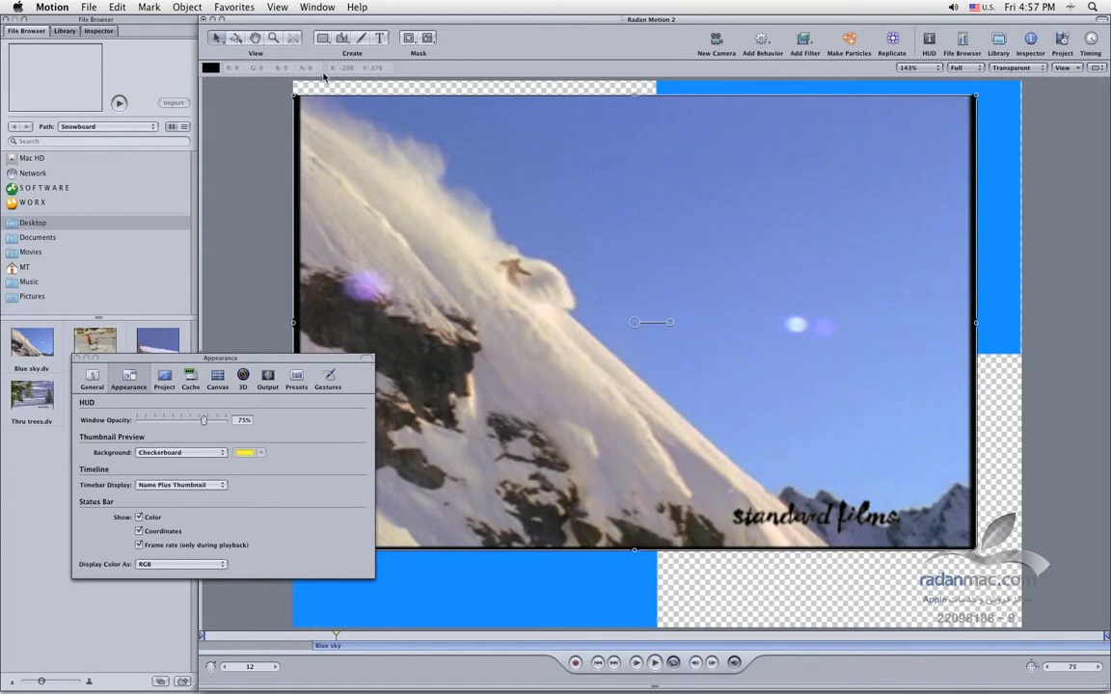
left_click_drag(356, 110, 524, 335)
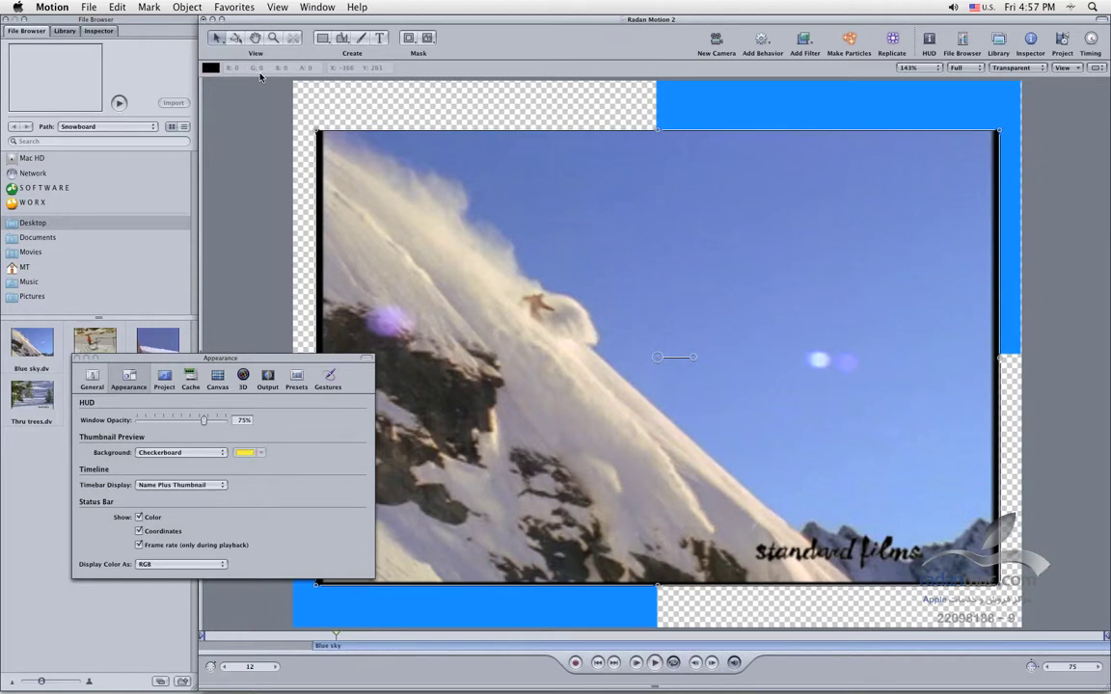
left_click(139, 517)
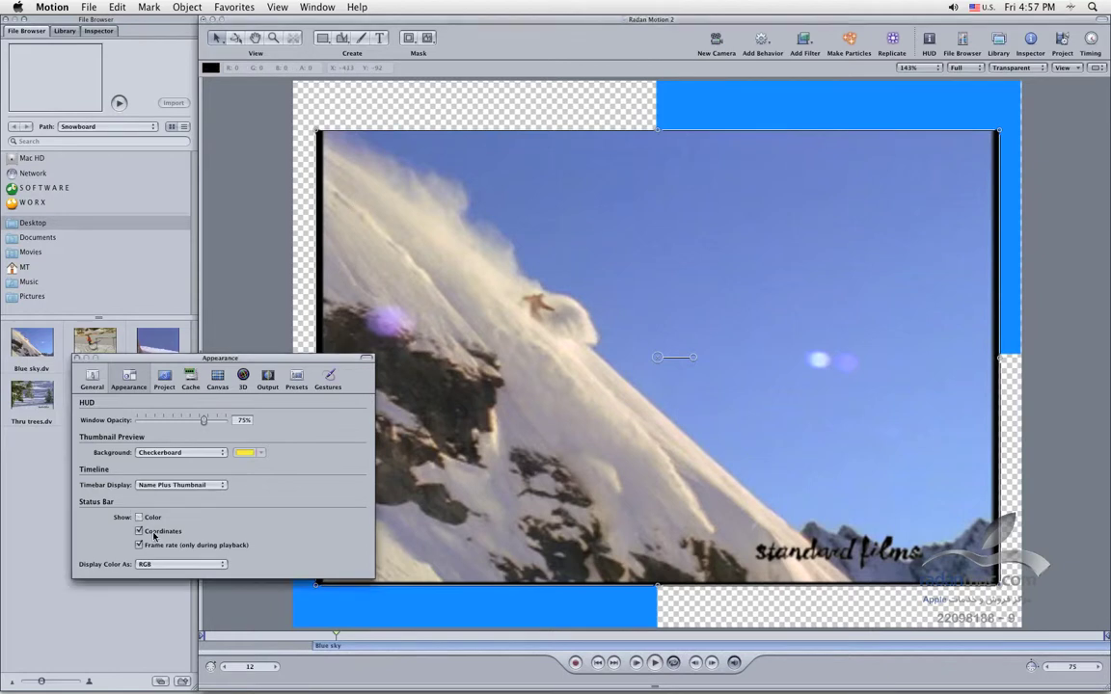
Switch to the Project preferences and review the Project Duration units, keeping them at Seconds
left_click(164, 379)
left_click_drag(190, 360, 211, 286)
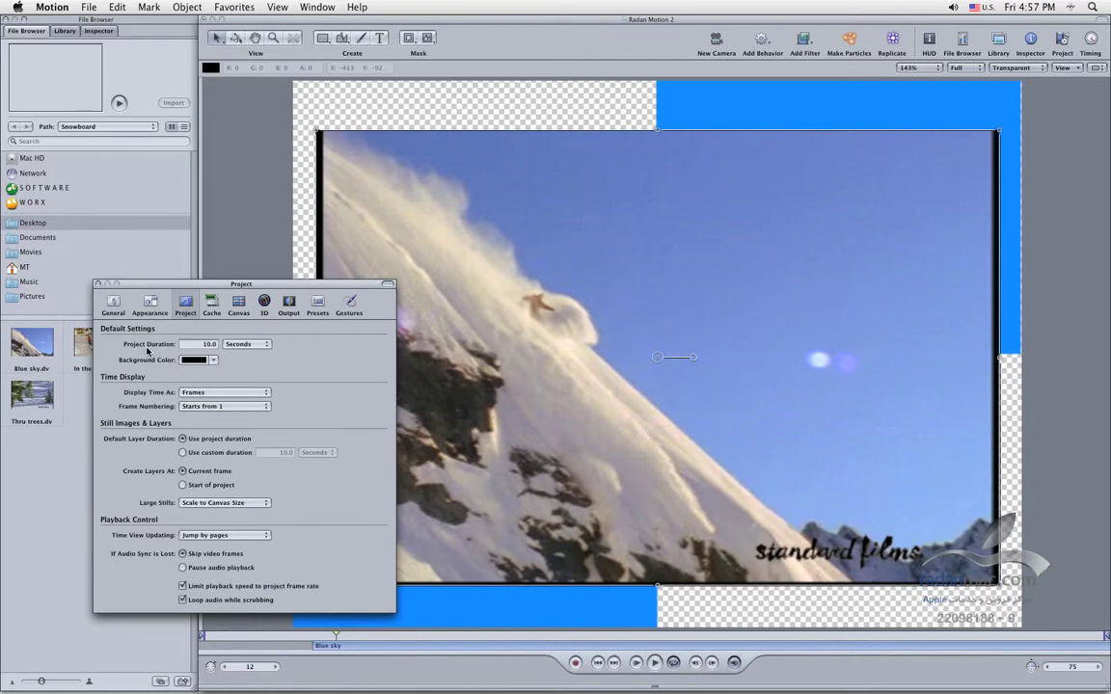
left_click(243, 344)
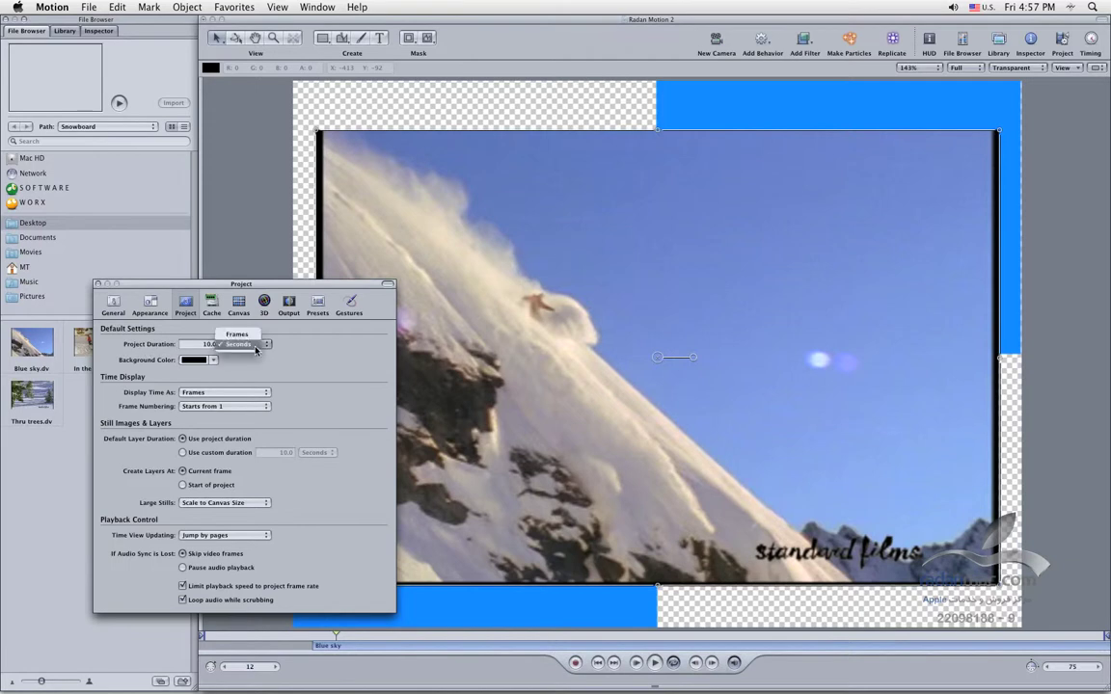
left_click(239, 345)
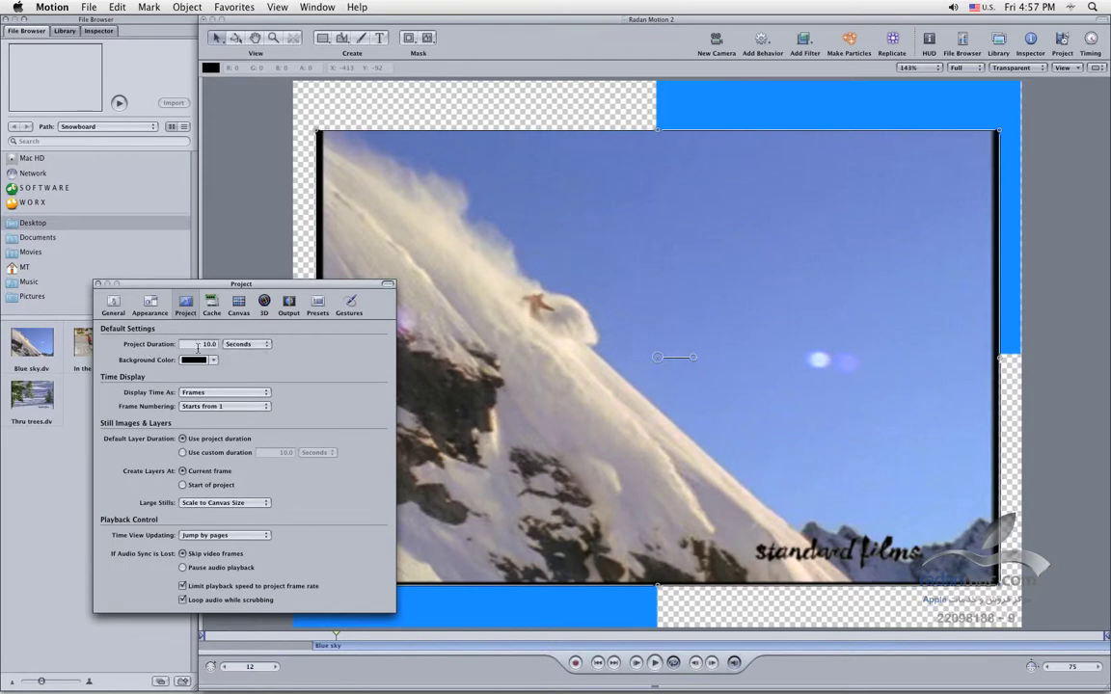
double_click(199, 344)
Set Display Time As to Timecode and scrub the current time to 00:00:02:17
mouse_move(255, 672)
left_mouse_down()
mouse_move(236, 673)
mouse_move(275, 666)
mouse_move(246, 666)
left_mouse_up()
left_click(219, 392)
left_click(204, 403)
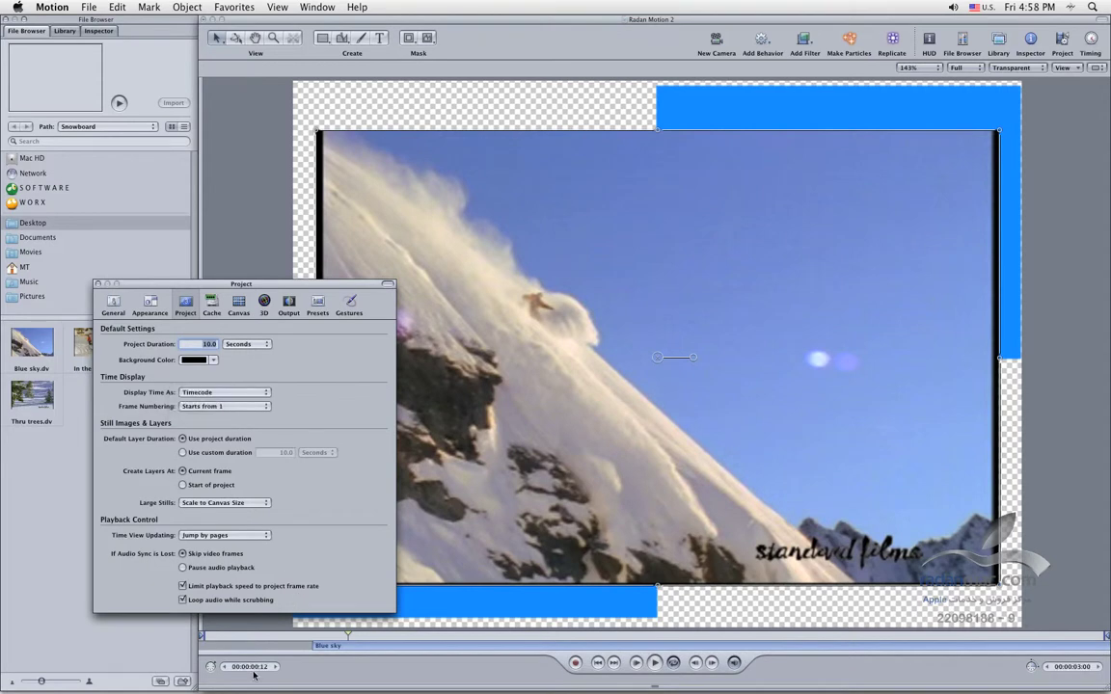
left_click_drag(246, 669, 300, 673)
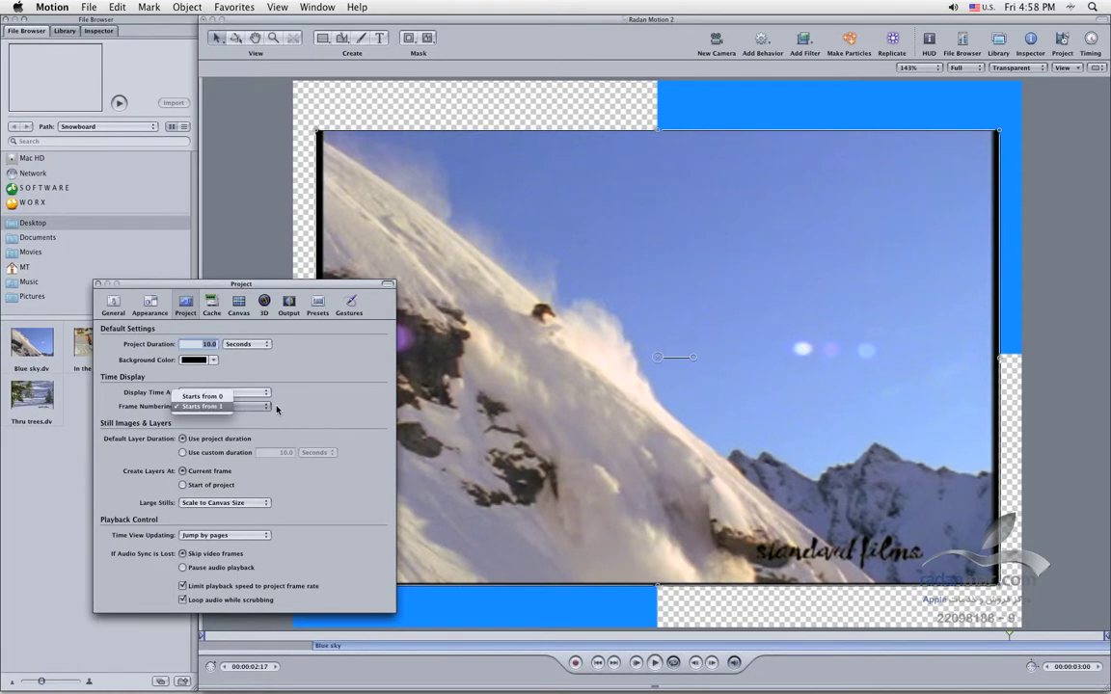
Keep Frame Numbering at Starts from 1 and shift the Blue sky clip to the project's start
left_click(236, 406)
left_click(330, 414)
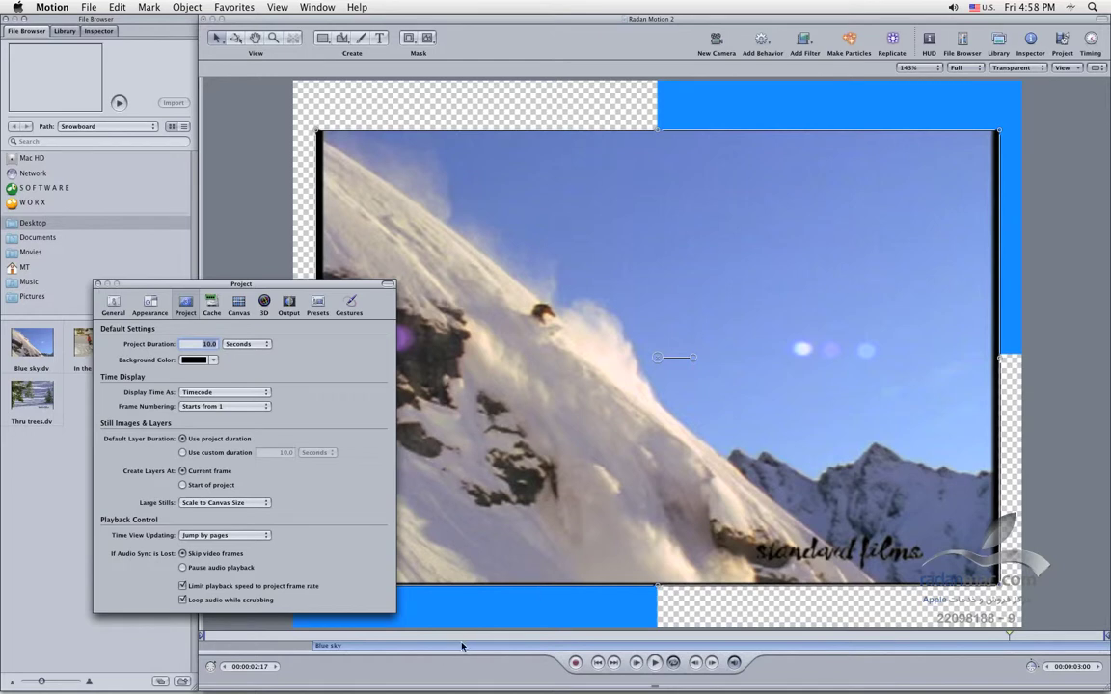
left_click_drag(410, 647, 316, 647)
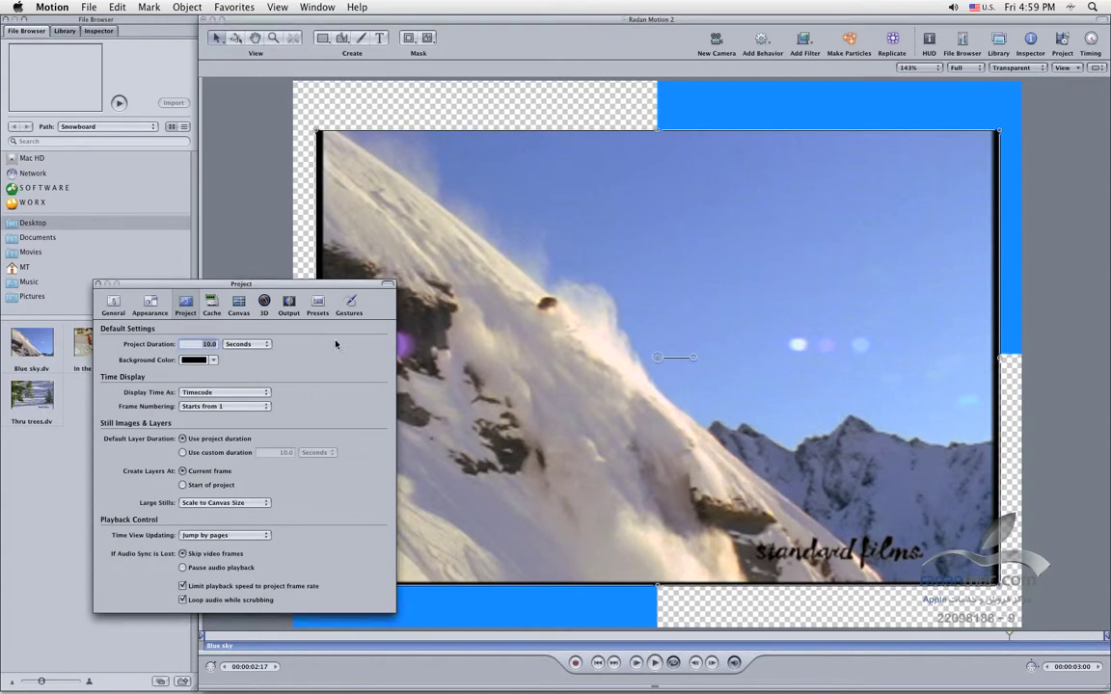
Try a custom default layer duration of 3 seconds and return to Use project duration
mouse_move(151, 283)
left_mouse_down()
mouse_move(190, 348)
mouse_move(173, 286)
left_mouse_up()
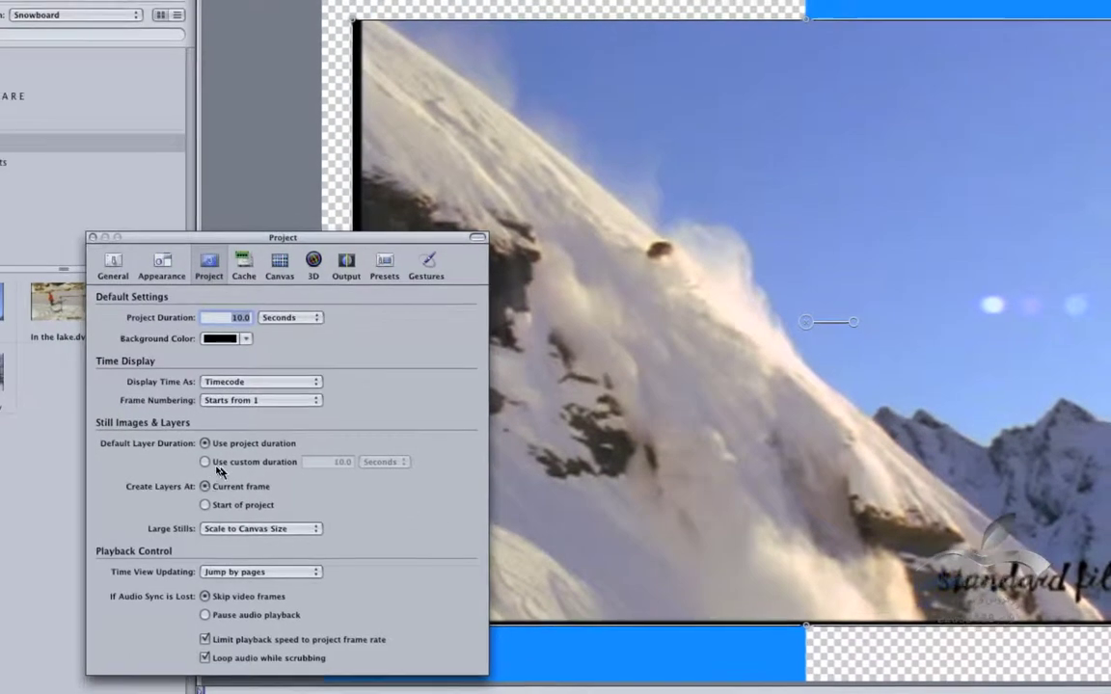
left_click(218, 466)
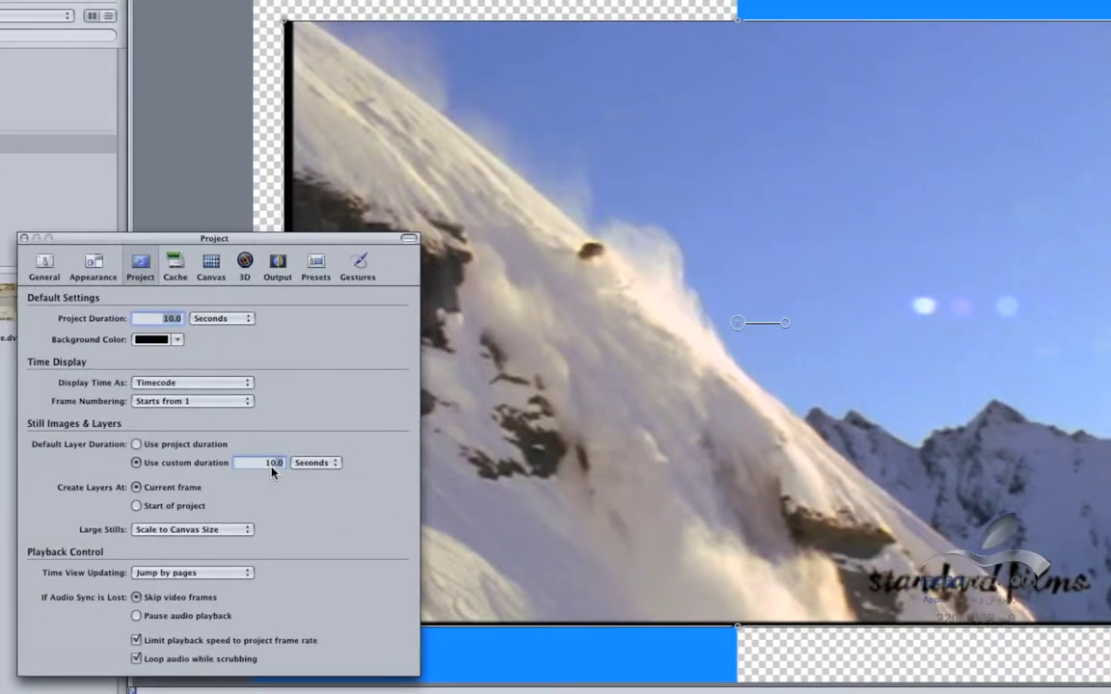
type("3")
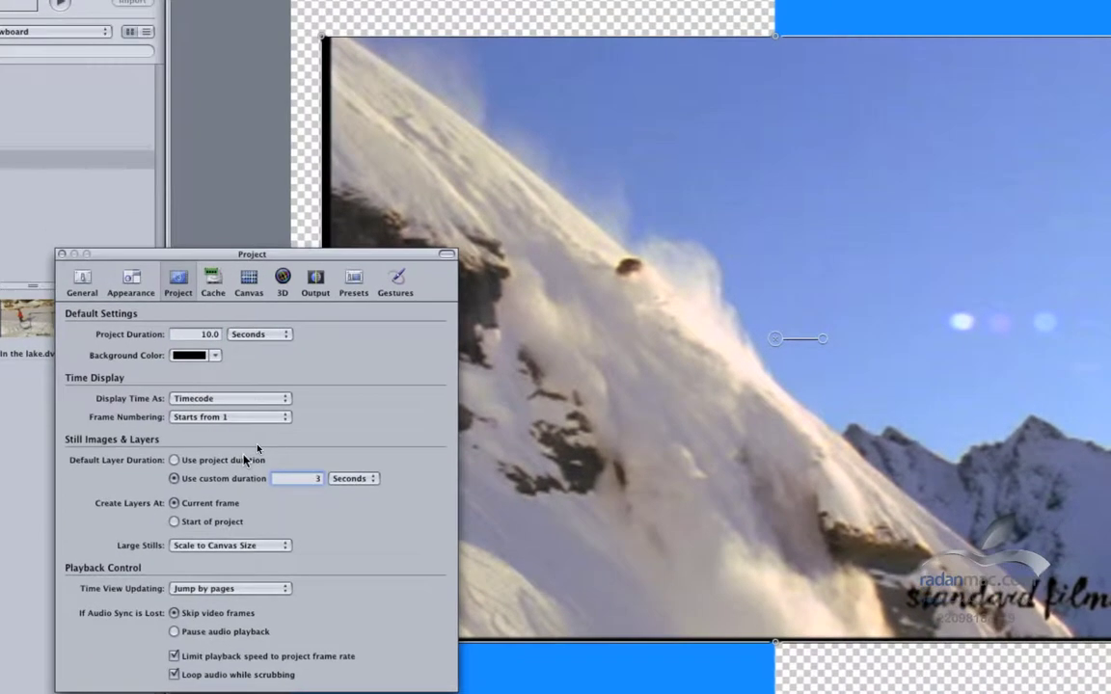
left_click(246, 460)
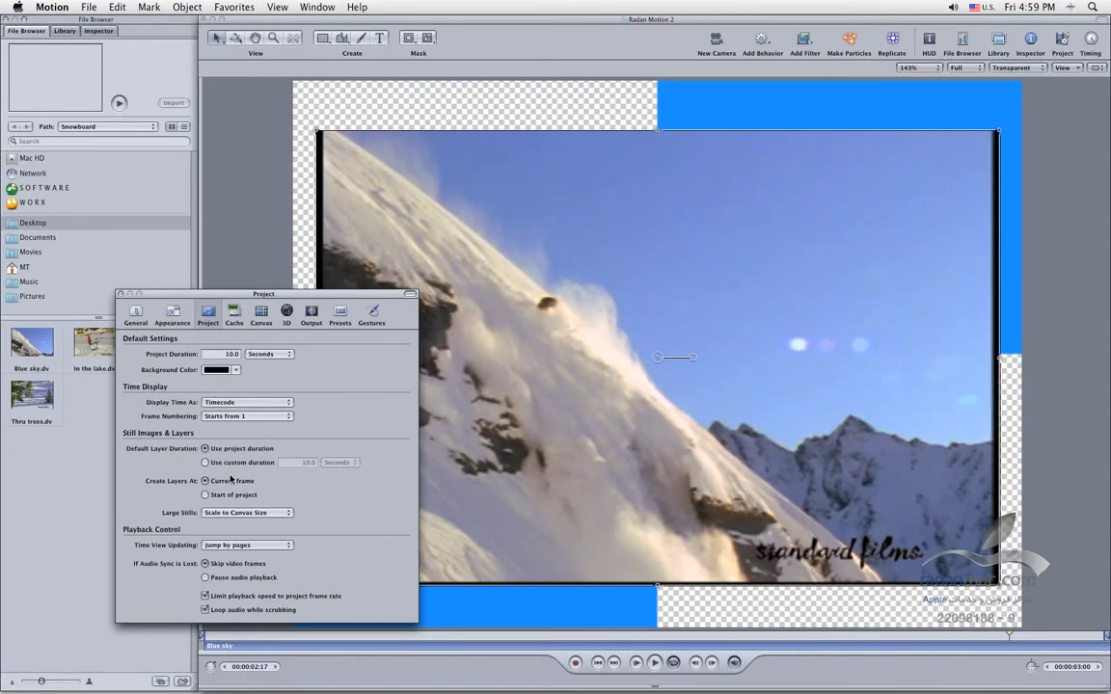
Close the preferences, move the playhead to 00:00:01:13 and shift the Blue sky clip to the canvas's upper-right corner
left_click(121, 296)
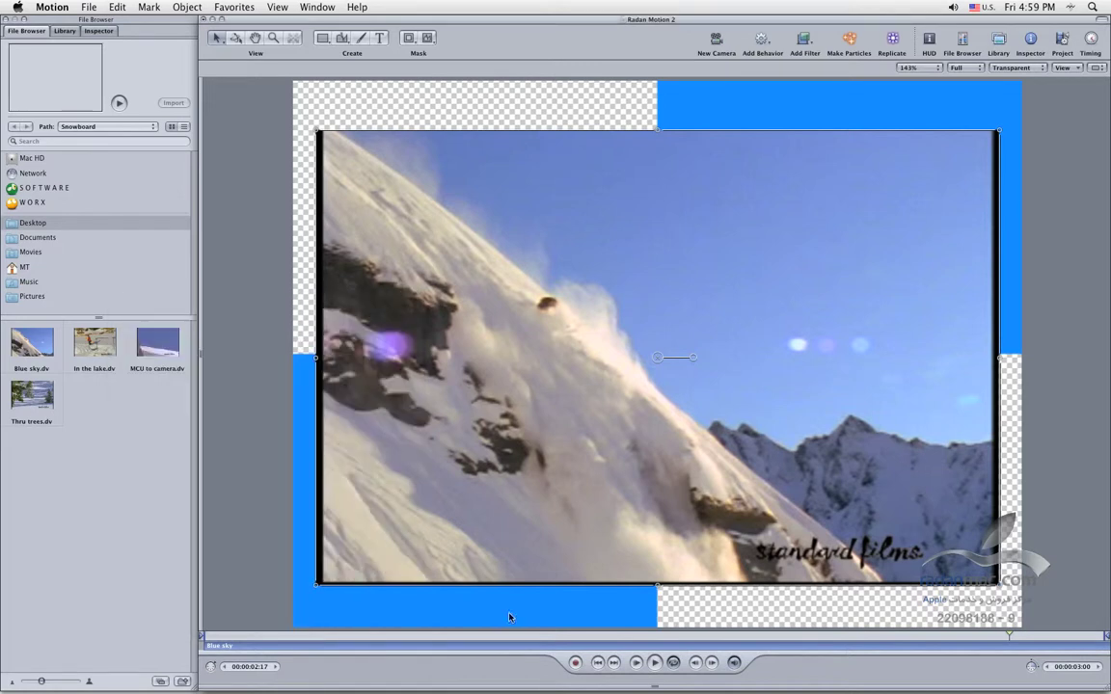
left_click_drag(482, 637, 662, 634)
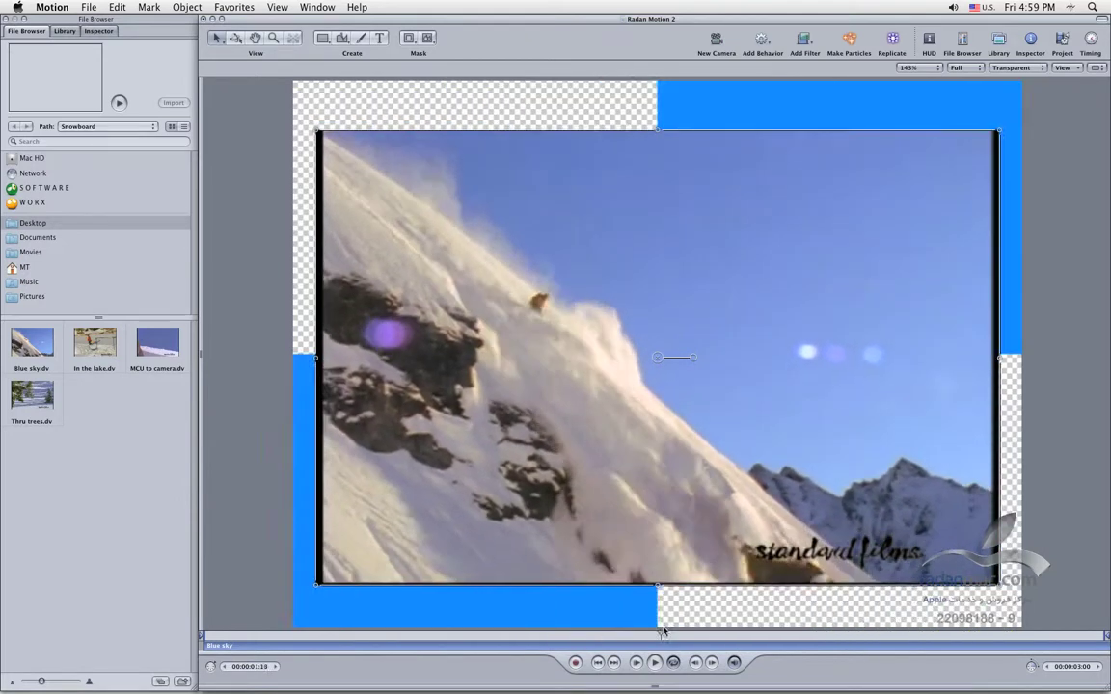
left_click_drag(452, 368, 478, 318)
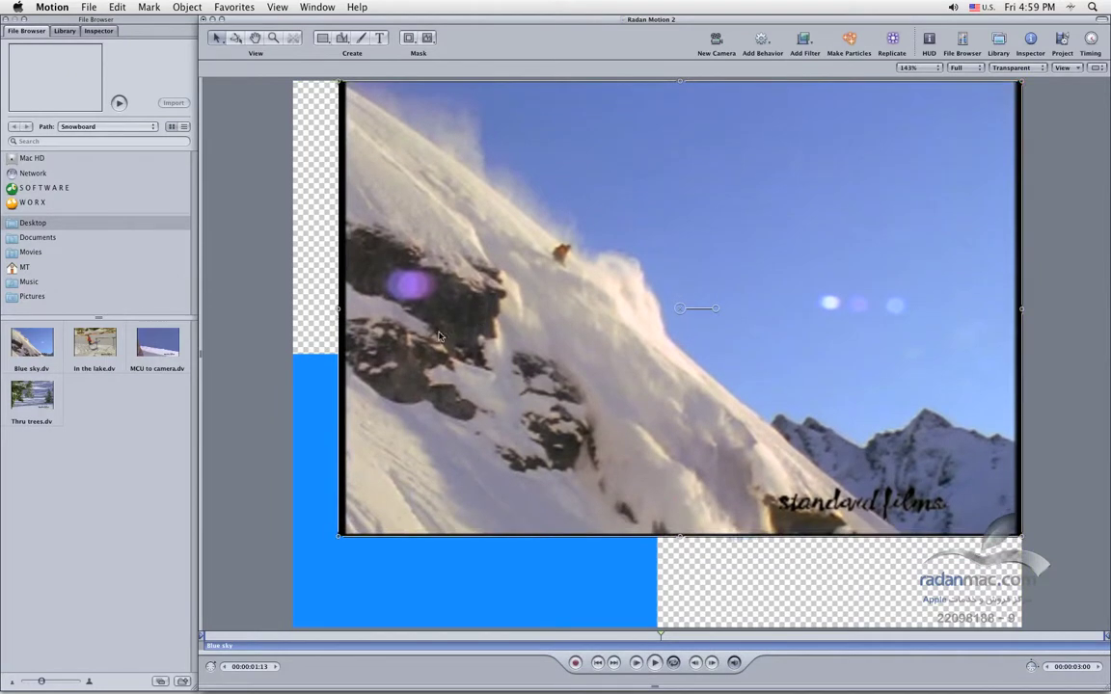
Add MCU to camera.dv to the canvas at 00:00:01:13 and Thru trees.dv at 00:00:00:14
left_click(138, 319)
left_click_drag(141, 313, 639, 406)
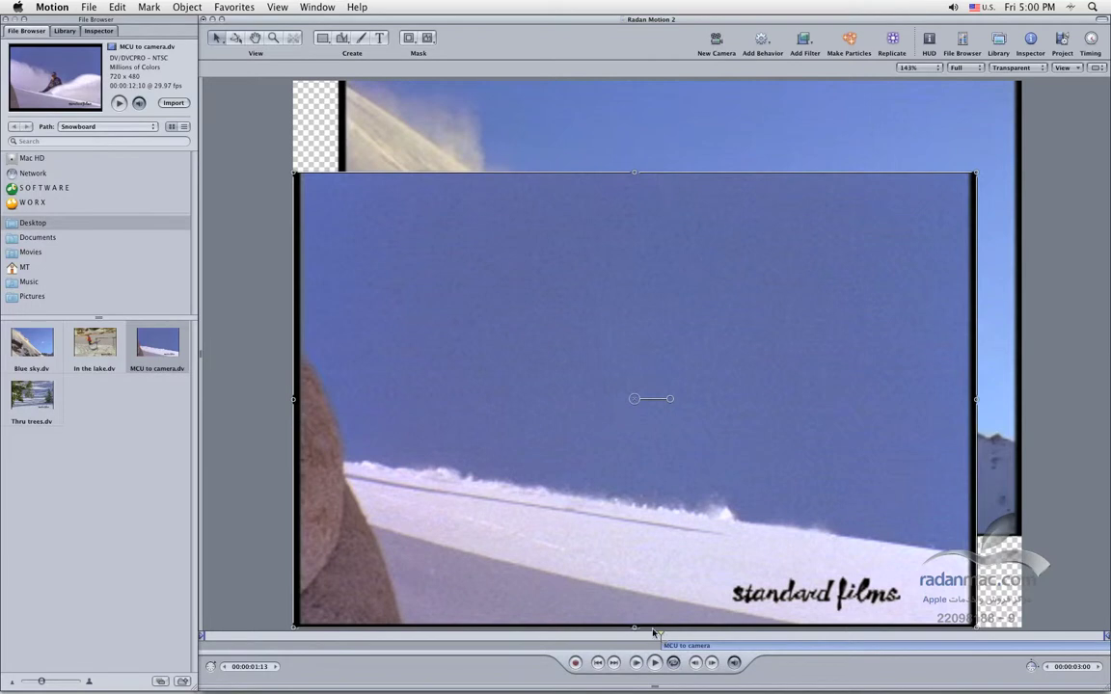
left_click_drag(662, 638, 361, 639)
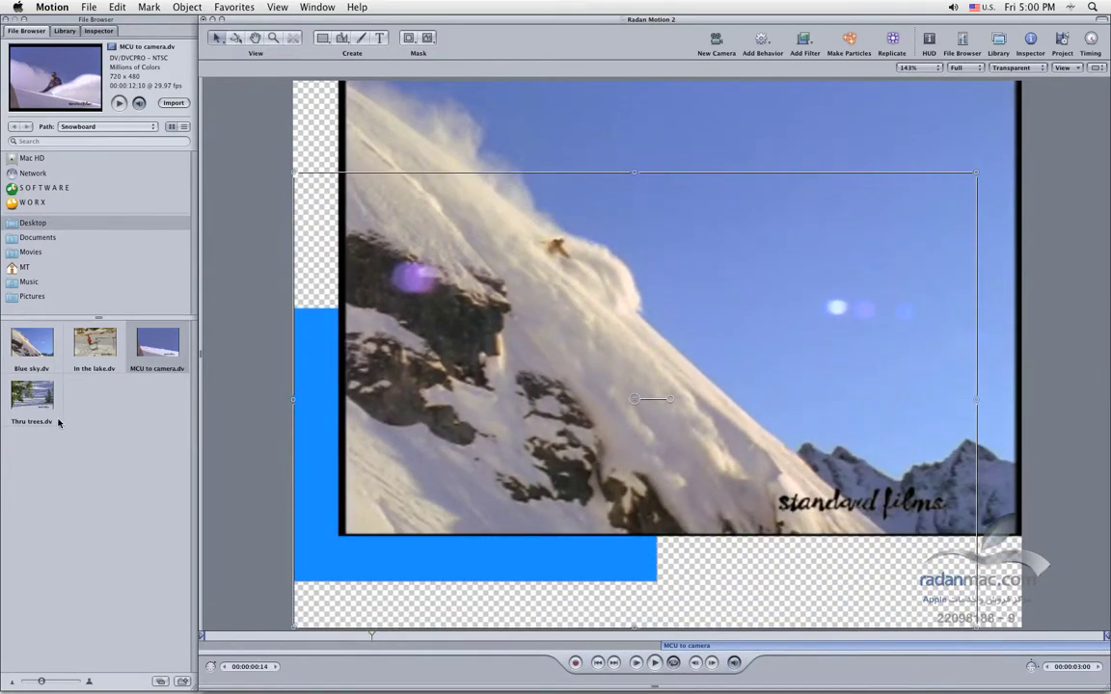
left_click_drag(42, 369, 754, 308)
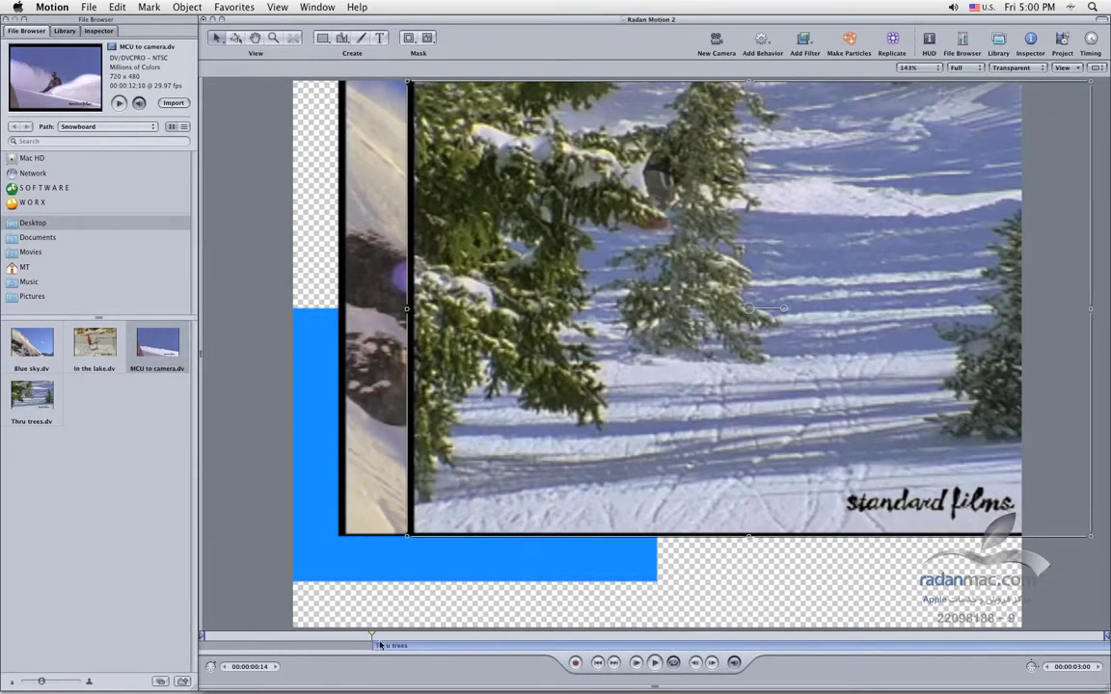
Shift the Thru trees clip to the project's start and reposition it over the canvas's lower-left area
left_click_drag(639, 448, 632, 568)
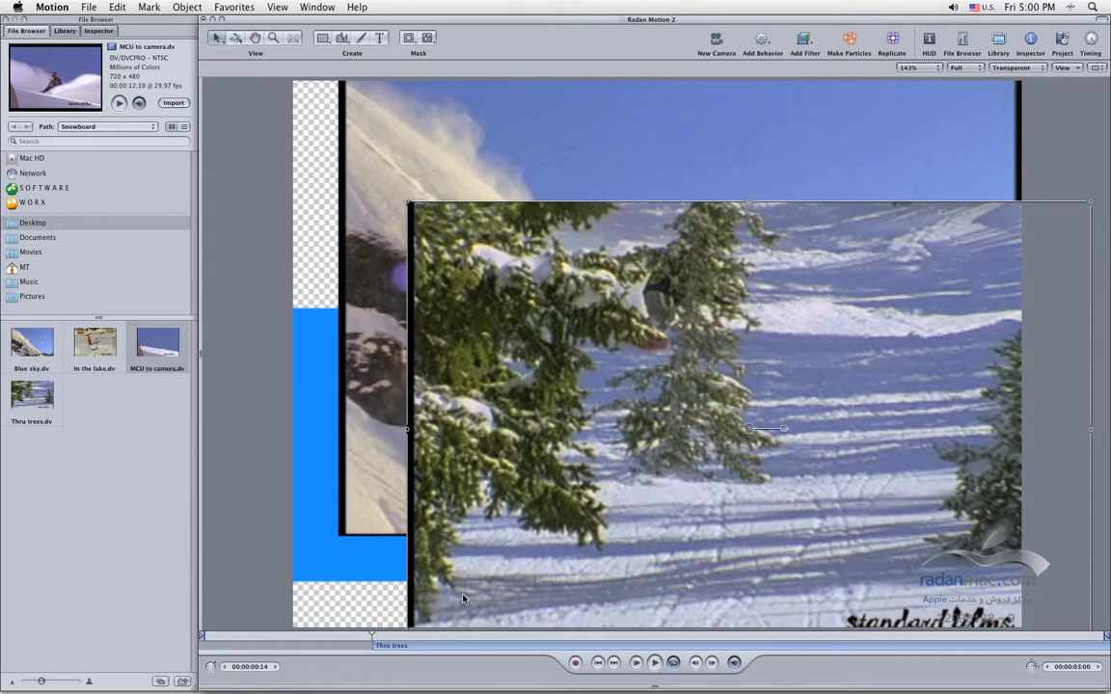
left_click_drag(439, 645, 280, 664)
left_click(371, 445)
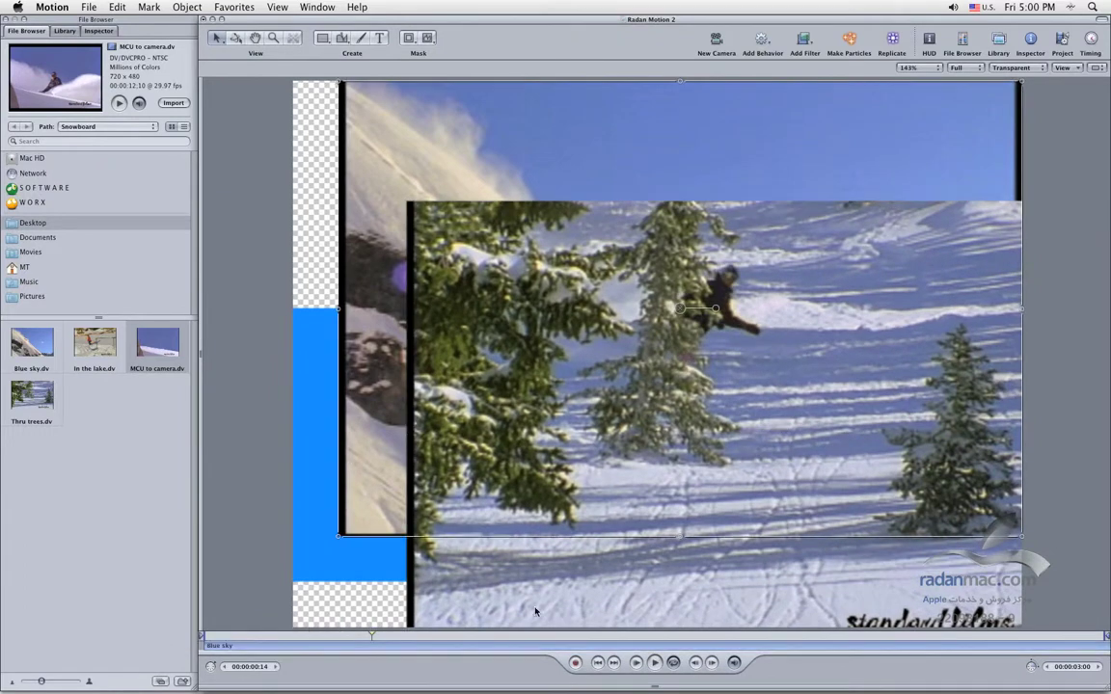
left_click(848, 545)
left_click_drag(975, 587, 566, 562)
left_click(735, 334)
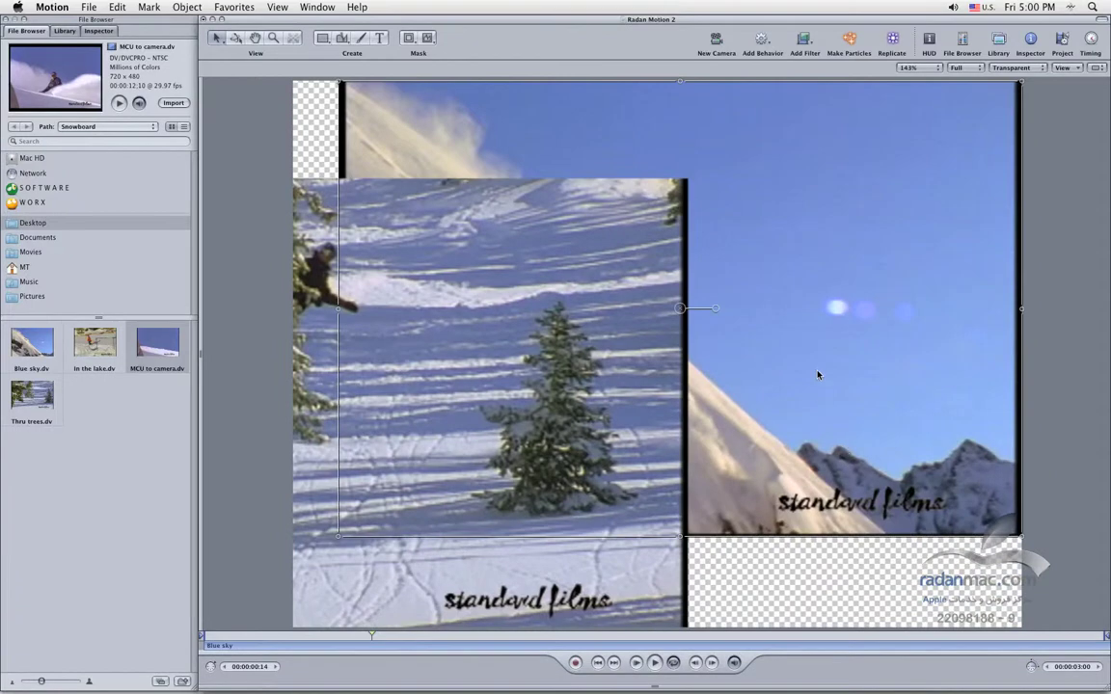
Shift the MCU to camera clip to the project's start and reposition it and the Thru trees clip on the canvas
left_click_drag(726, 637, 828, 632)
left_click_drag(863, 557, 858, 505)
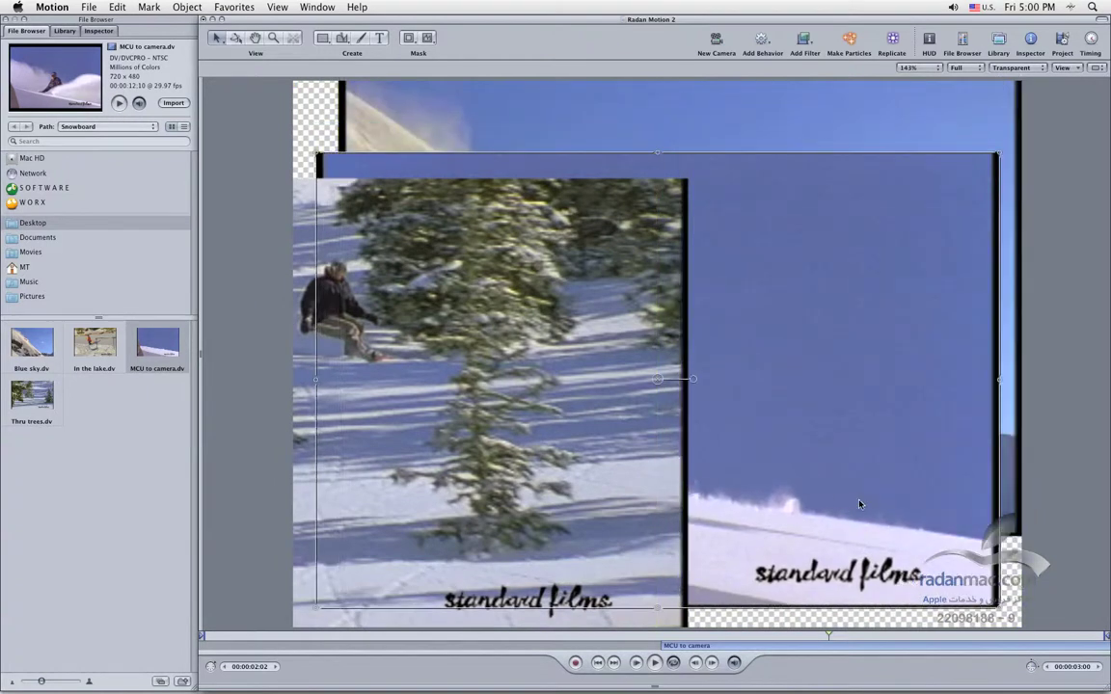
left_click_drag(707, 645, 273, 634)
key("Home")
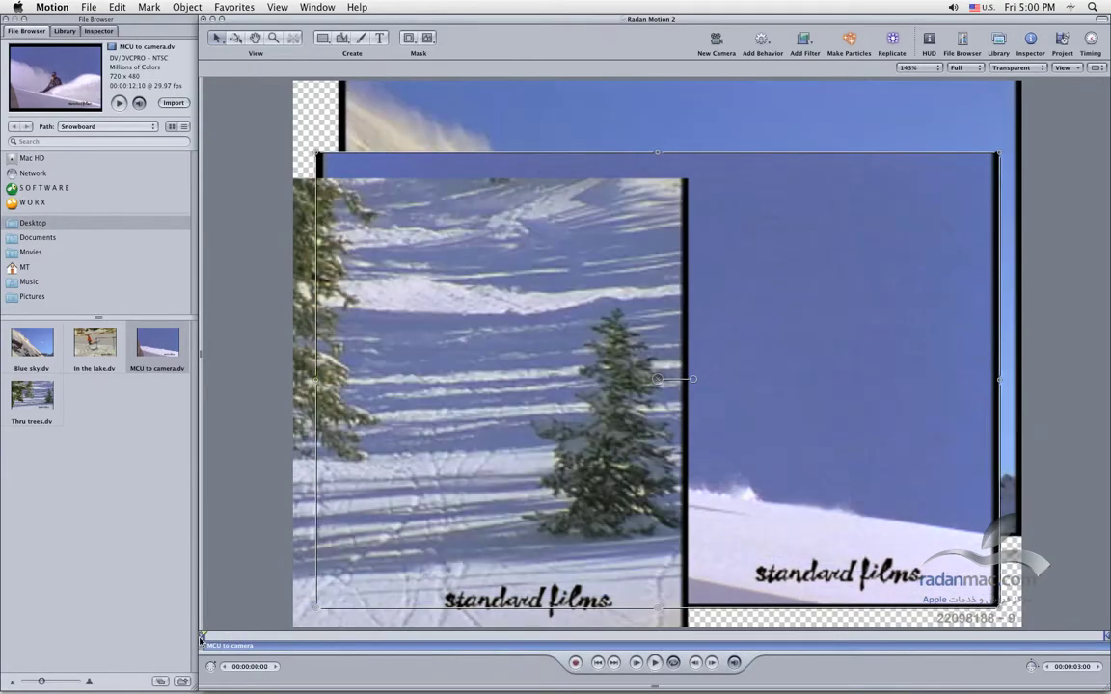
left_click_drag(815, 417, 768, 516)
left_click_drag(569, 232, 641, 209)
Play the project to 00:00:01:01 and set Create Layers At to Start of project in the preferences, closing them when done
key("super+j")
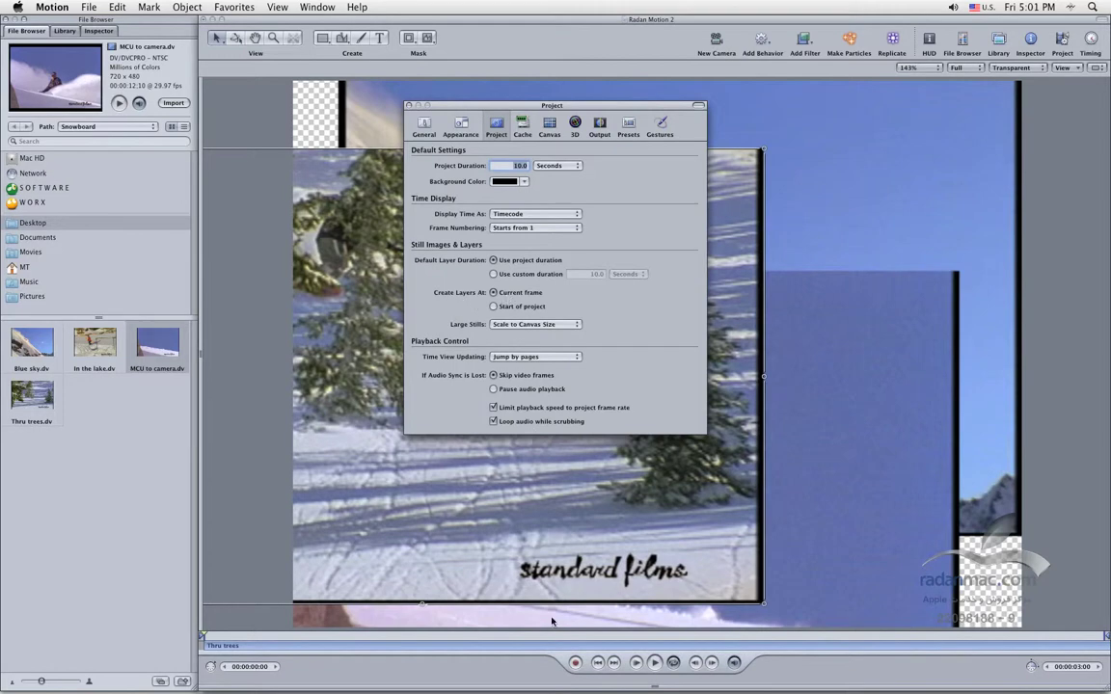
key("space")
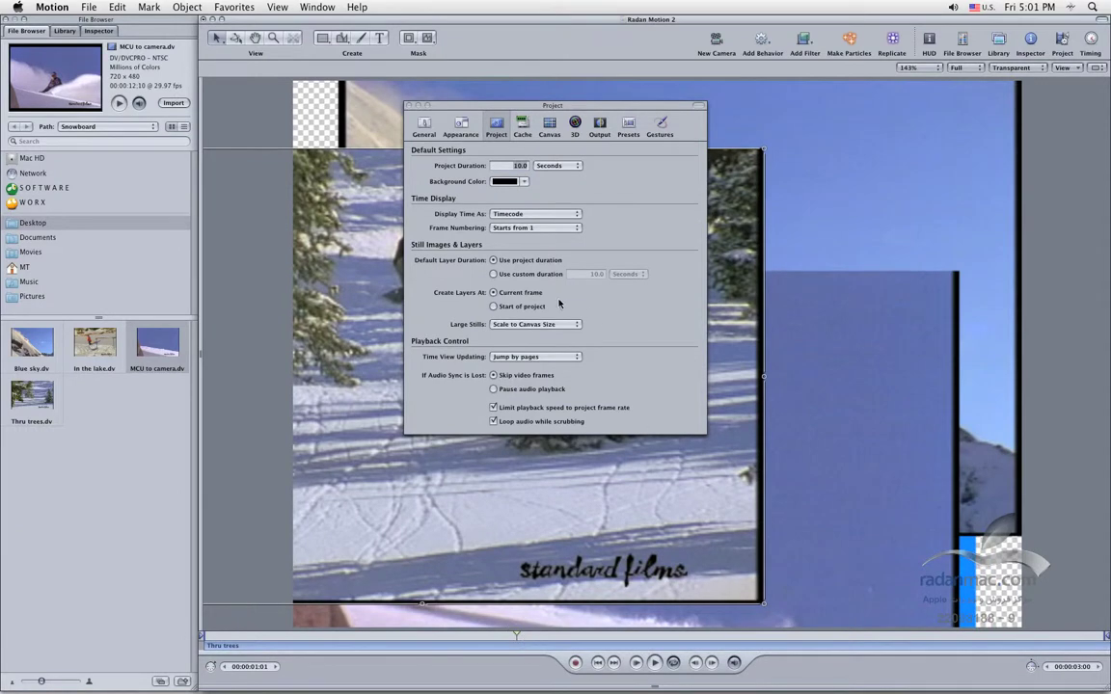
left_click(530, 308)
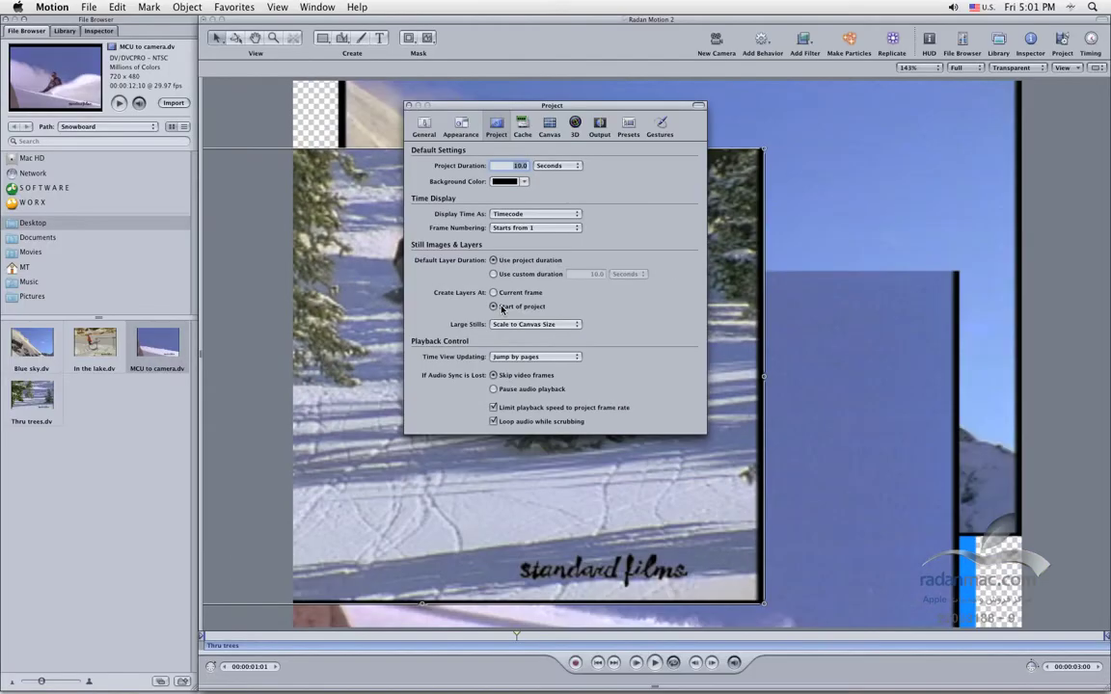
left_click(368, 94)
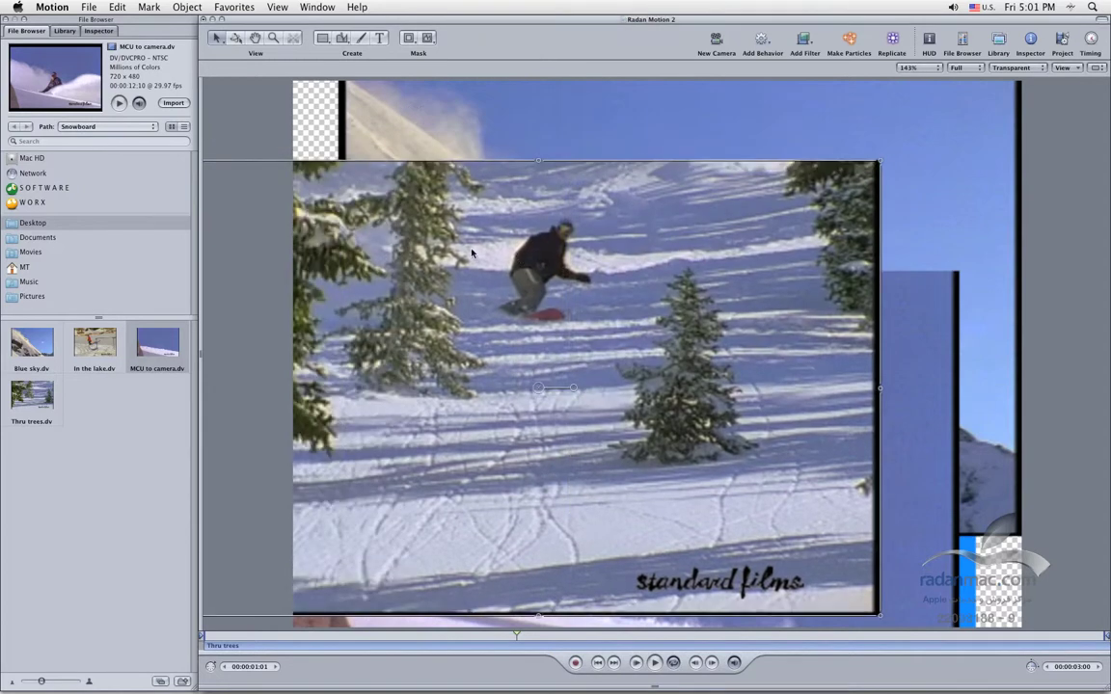
Replace the video clips on the canvas with a centered MCU to camera.dv and scrub the project to 00:00:02:06
key("Delete")
key("Delete")
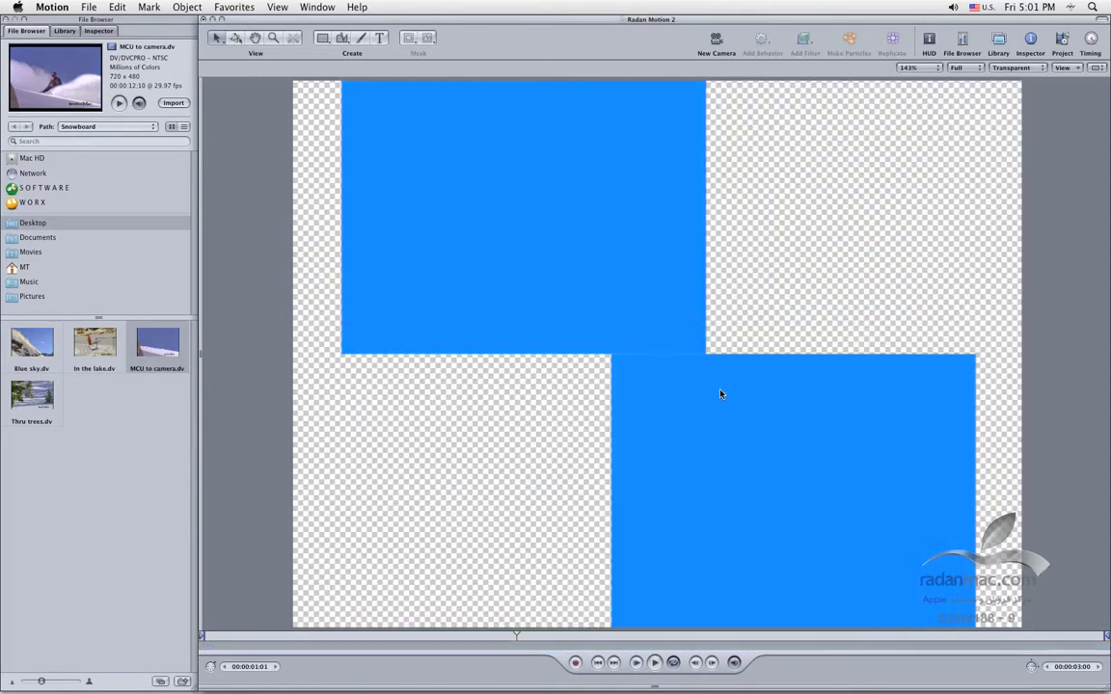
left_click_drag(593, 639, 884, 634)
left_click_drag(158, 342, 651, 363)
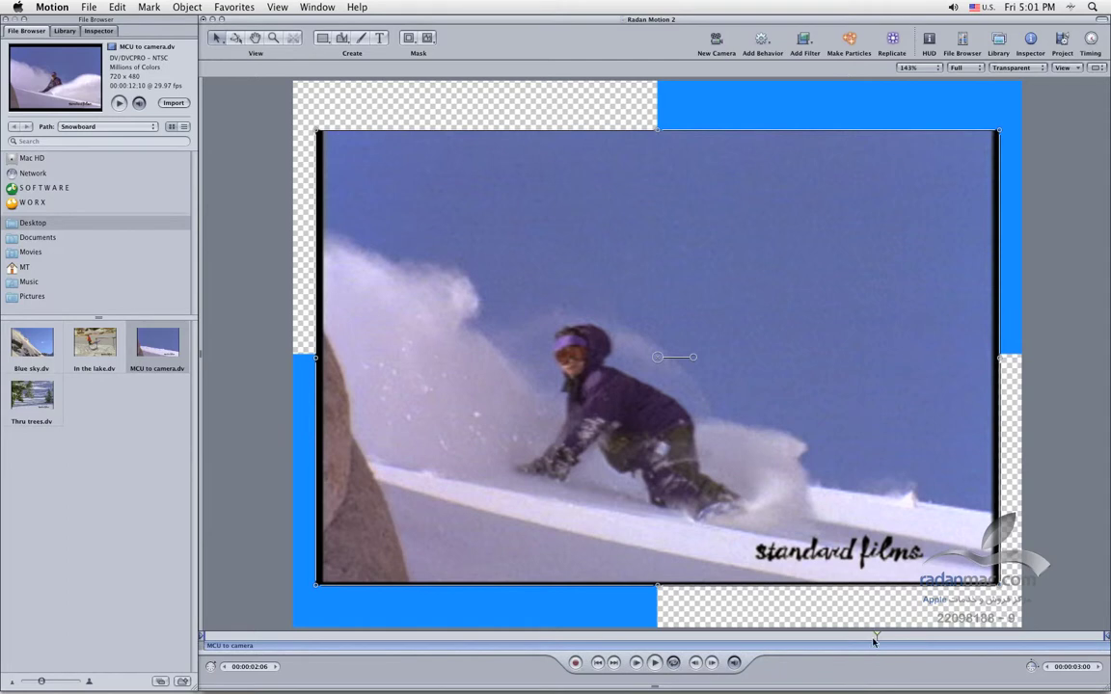
left_click_drag(207, 637, 877, 637)
Reopen the Project preferences, move the window over the canvas's lower-right area, and review the Large Stills options, keeping Scale to Canvas Size
key("super+comma")
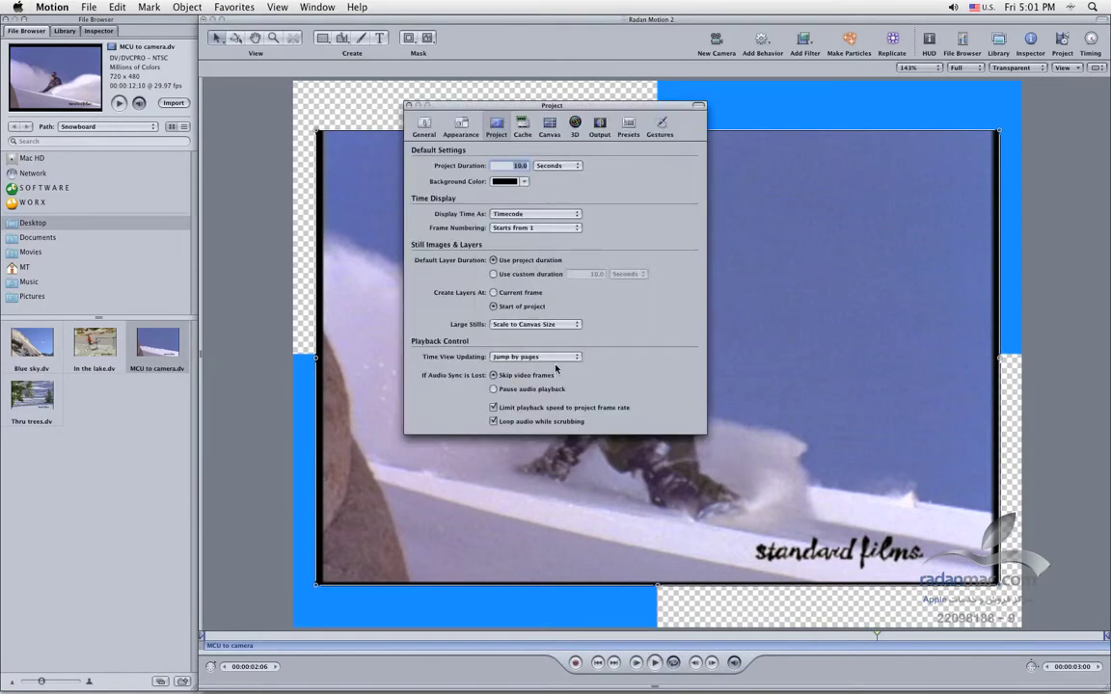
left_click_drag(472, 106, 764, 221)
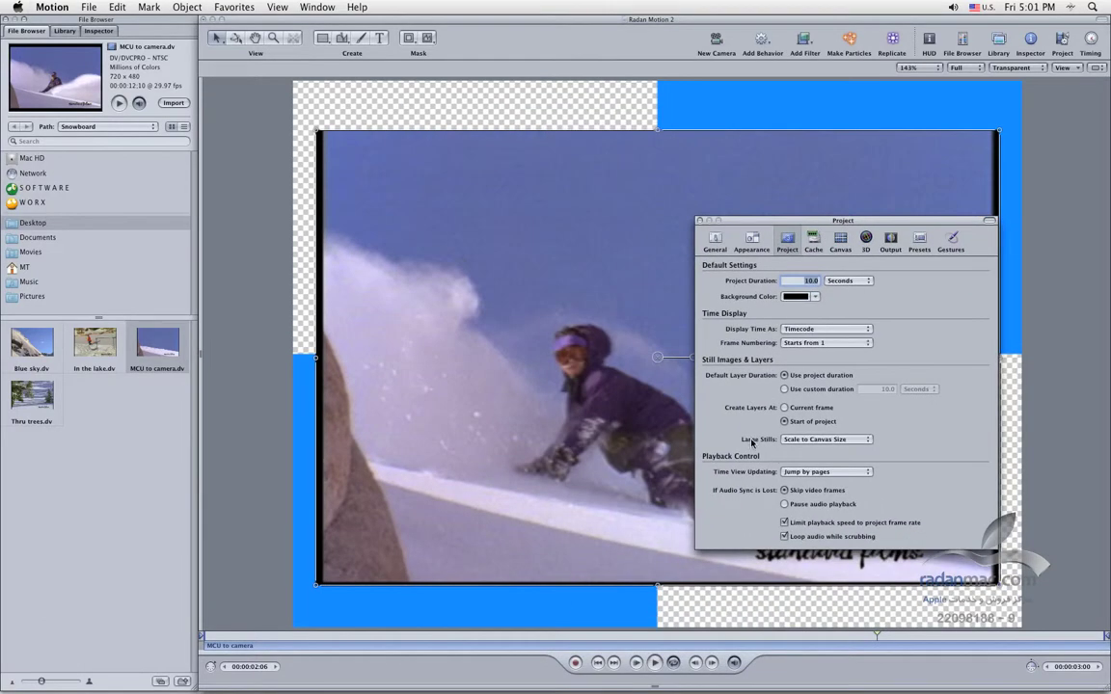
left_click(835, 439)
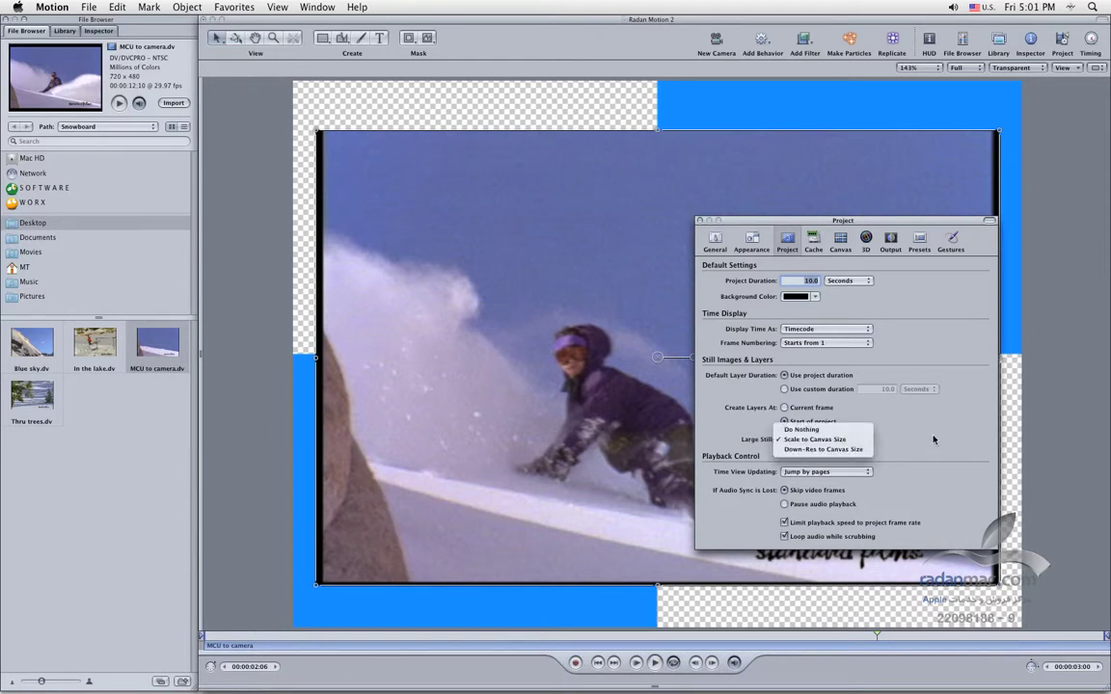
left_click(836, 440)
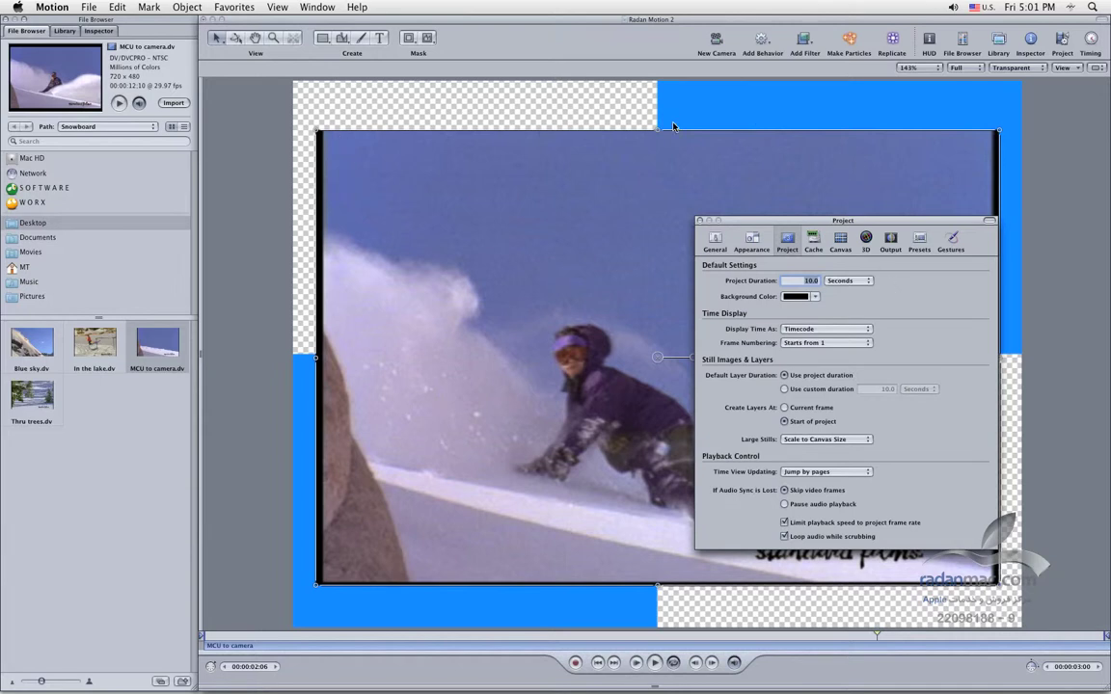
Try the Large Stills options Down-Res to Canvas Size and Do Nothing, then restore Scale to Canvas Size
left_click(828, 439)
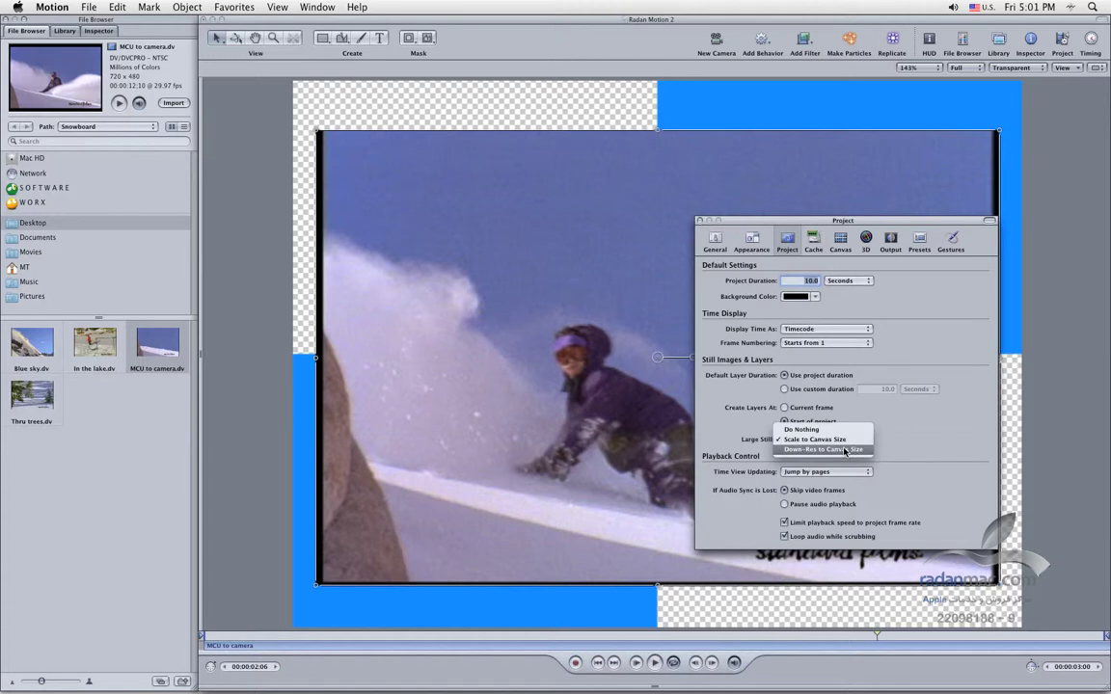
left_click(845, 450)
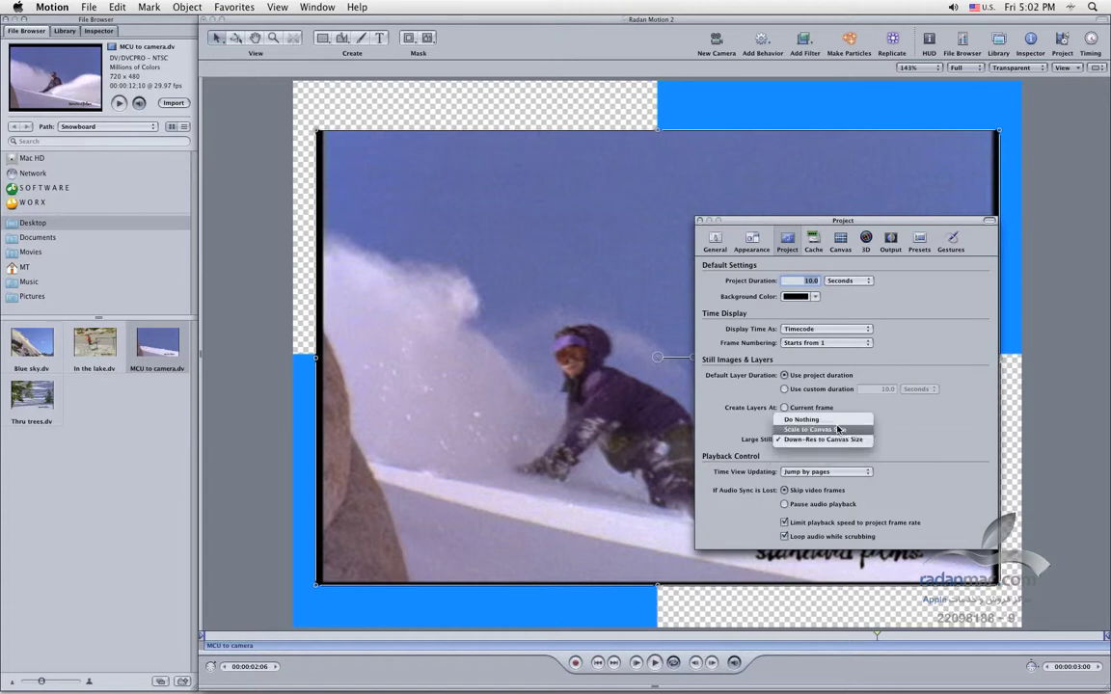
left_click(821, 438)
left_click(821, 439)
left_click(819, 439)
left_click(811, 421)
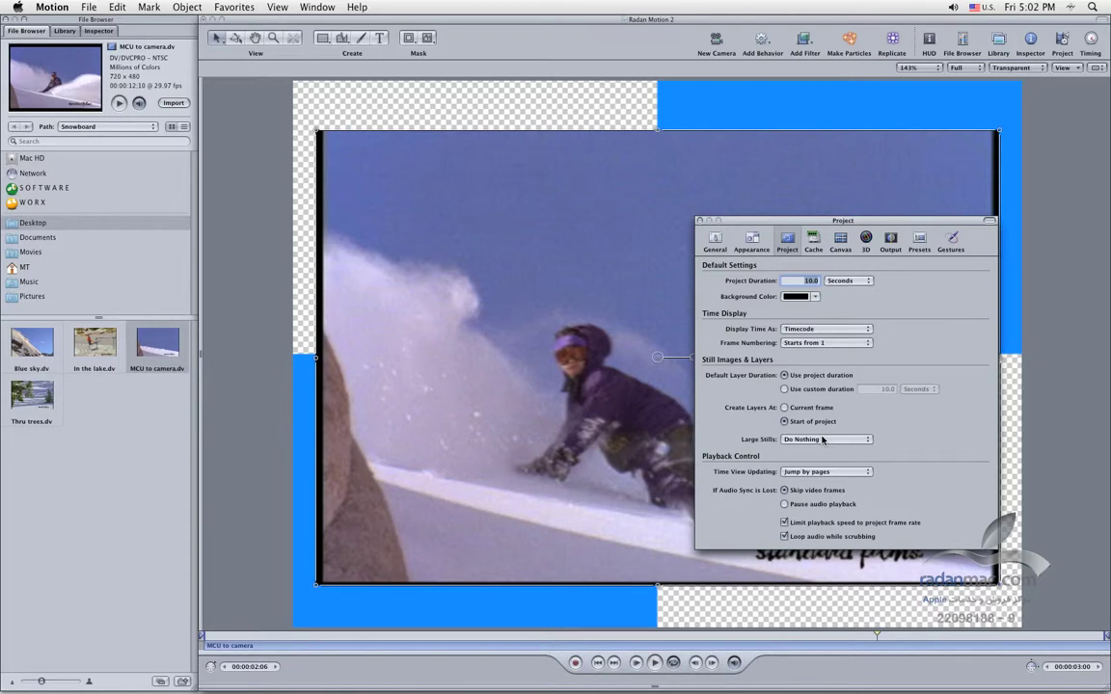
left_click(821, 439)
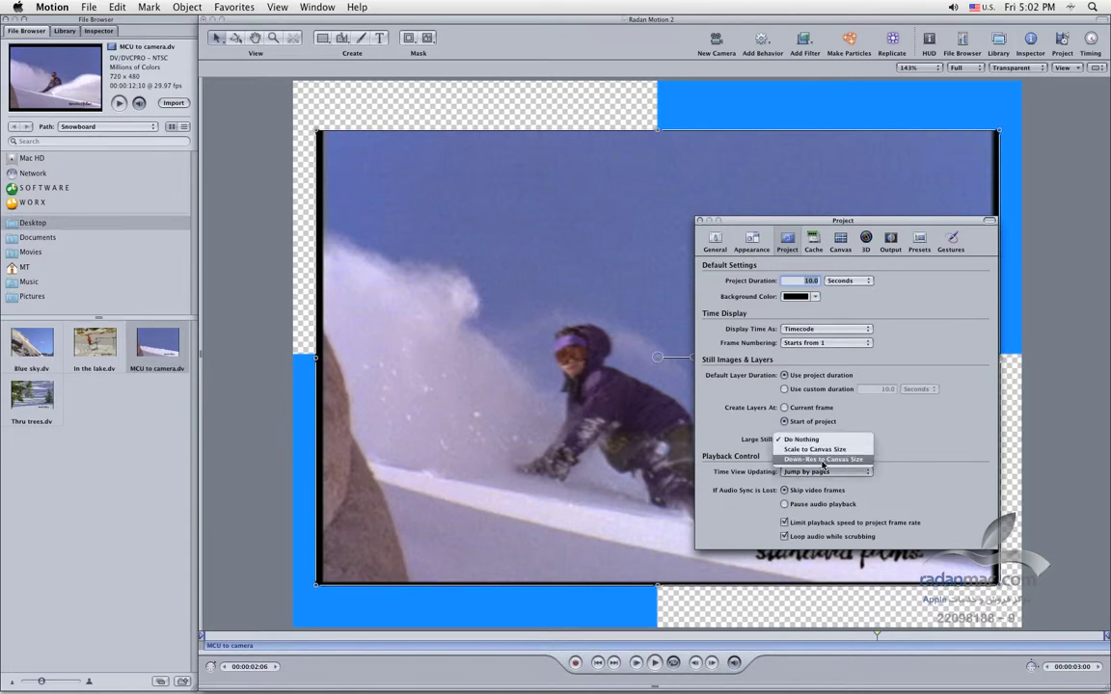
left_click(815, 450)
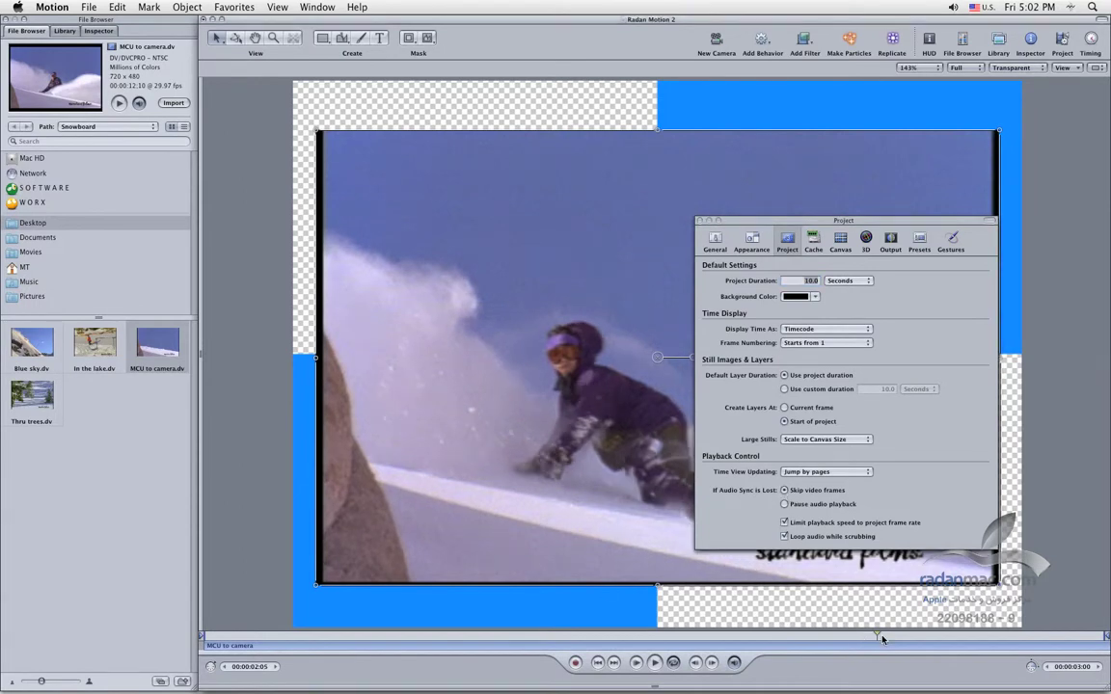
Try Pause audio playback for lost audio sync and return the option to Skip video frames
left_click(785, 503)
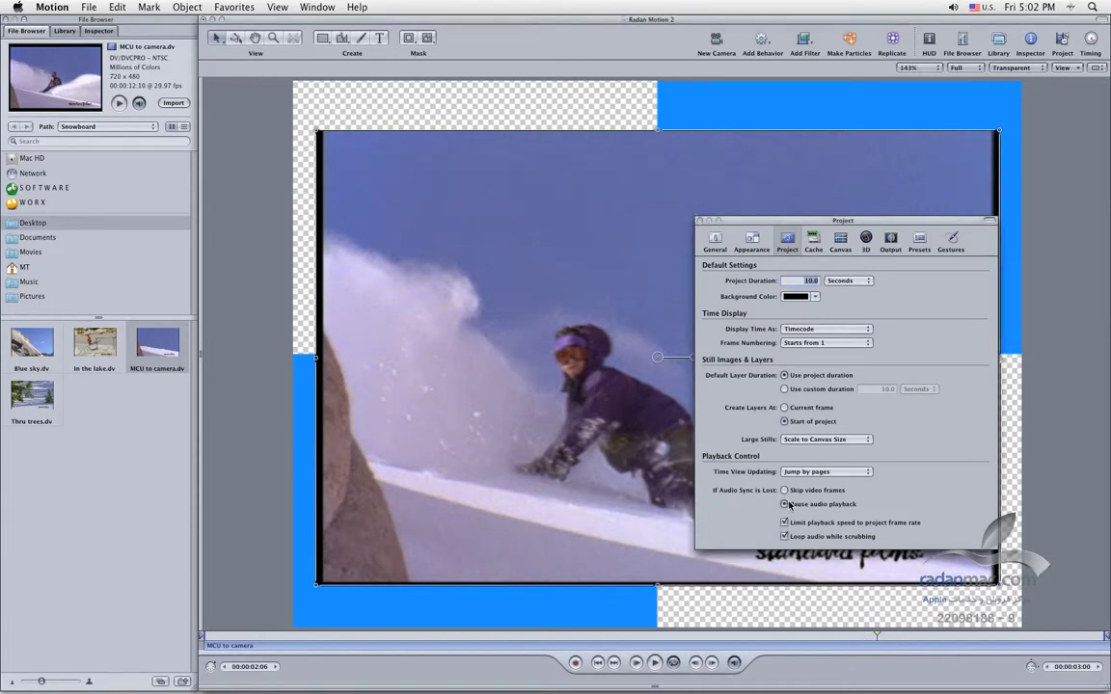
left_click(785, 490)
Move the preferences window off the clip, show the Cache preferences, and select the Project Cache percentage
left_click_drag(874, 224, 264, 308)
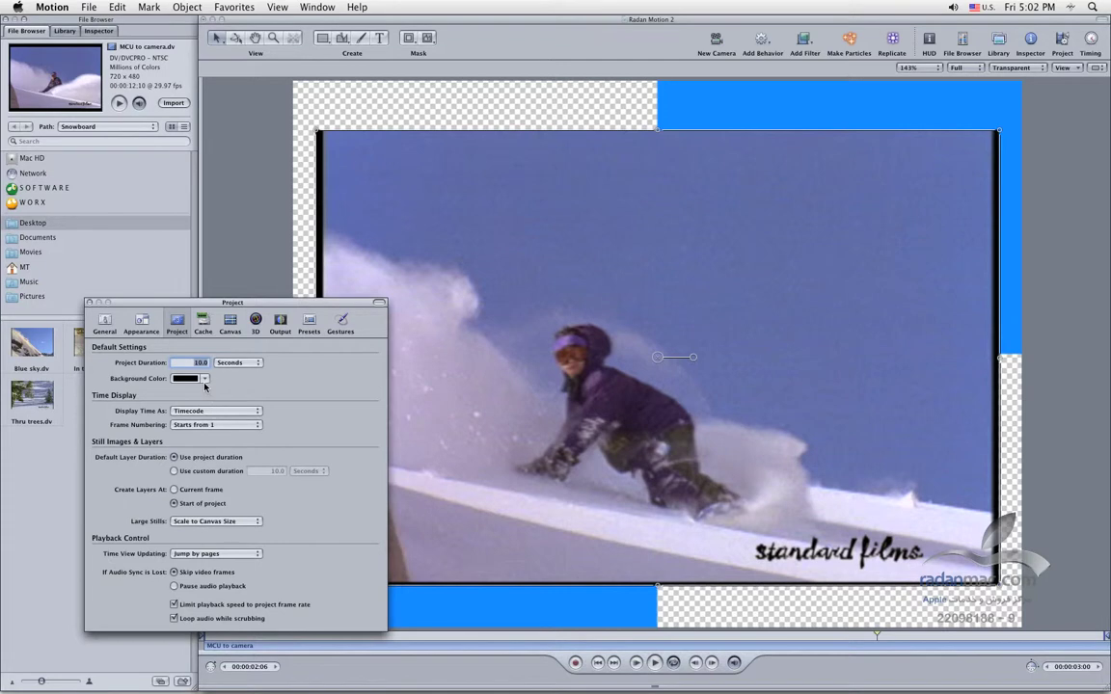
left_click(205, 327)
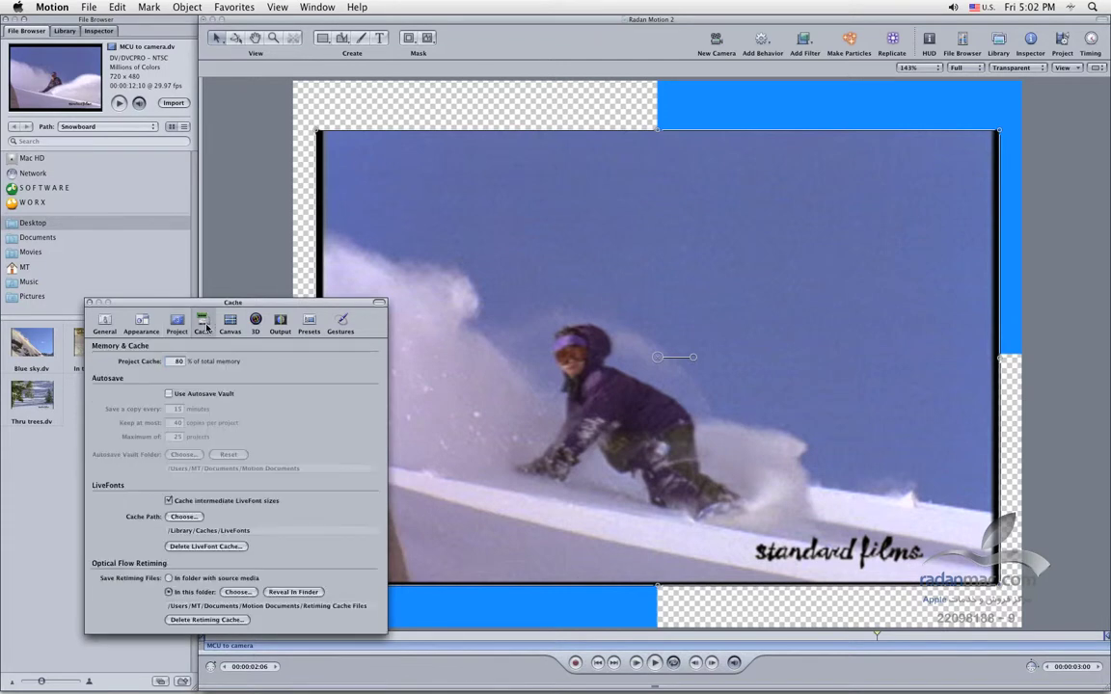
left_click_drag(203, 305, 231, 307)
double_click(207, 362)
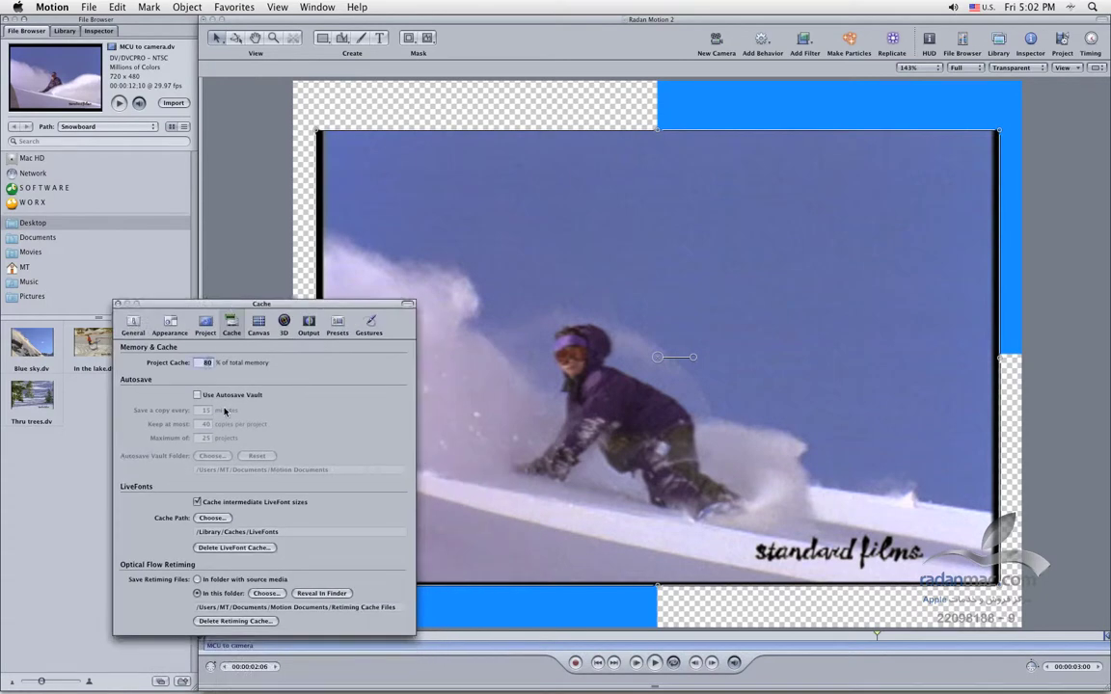
Enable the Autosave Vault with a copy saved every 2 minutes, and check the vault's folder chooser without changing the folder
left_click(218, 396)
key("Tab")
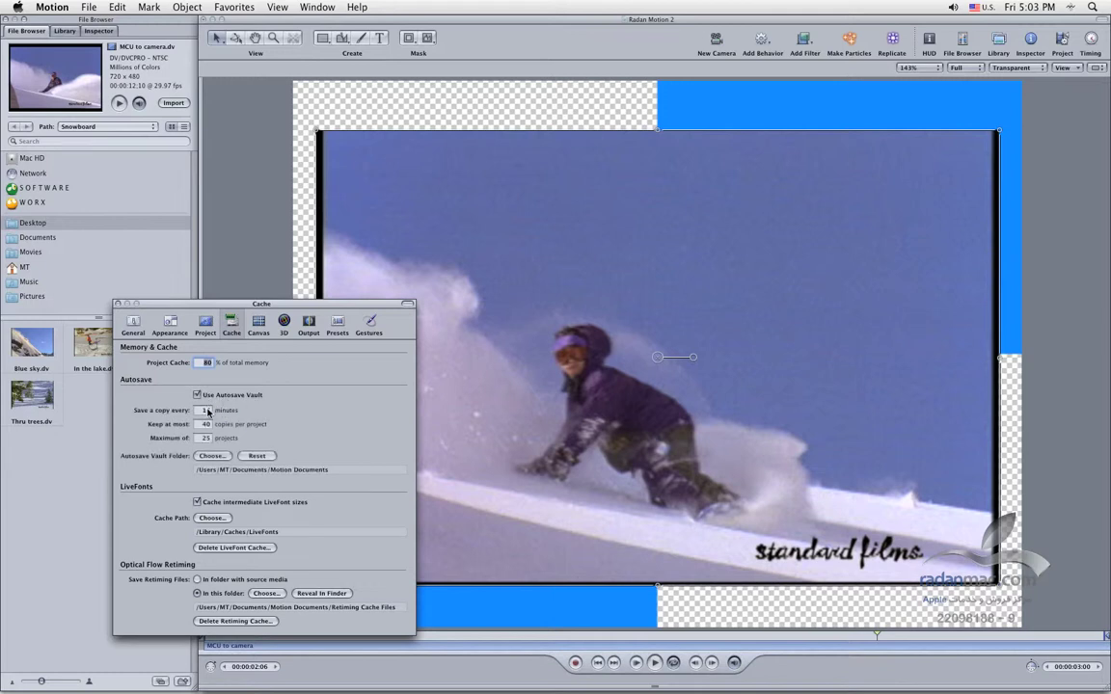
type("2")
key("Tab")
left_click_drag(159, 304, 155, 279)
key("Tab")
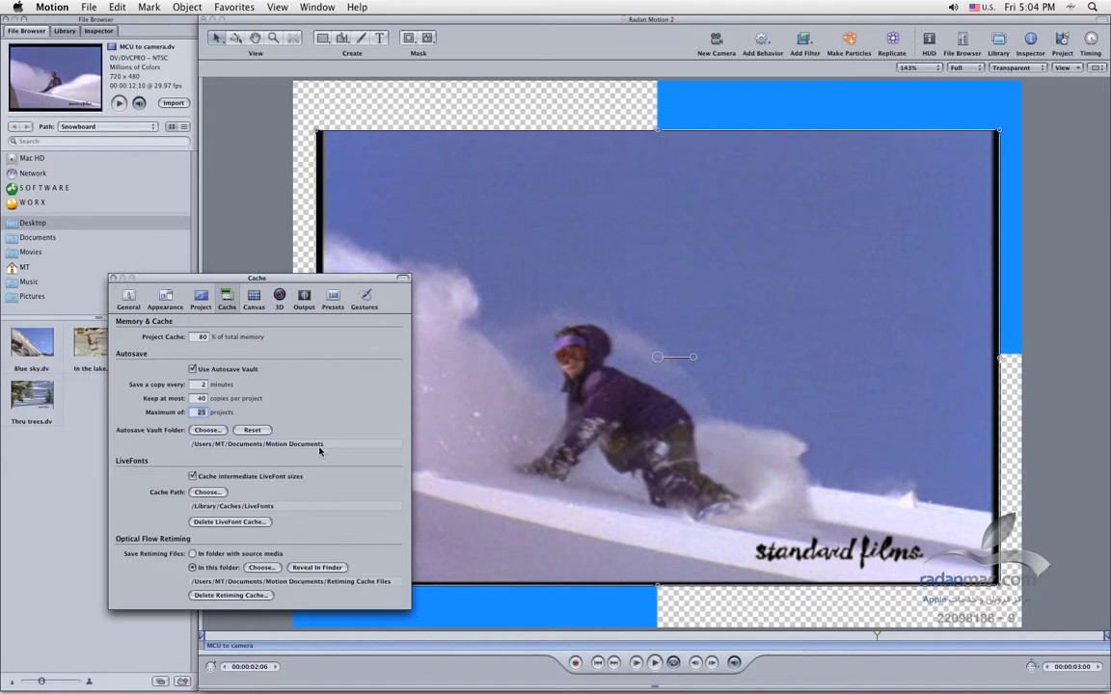
left_click(208, 430)
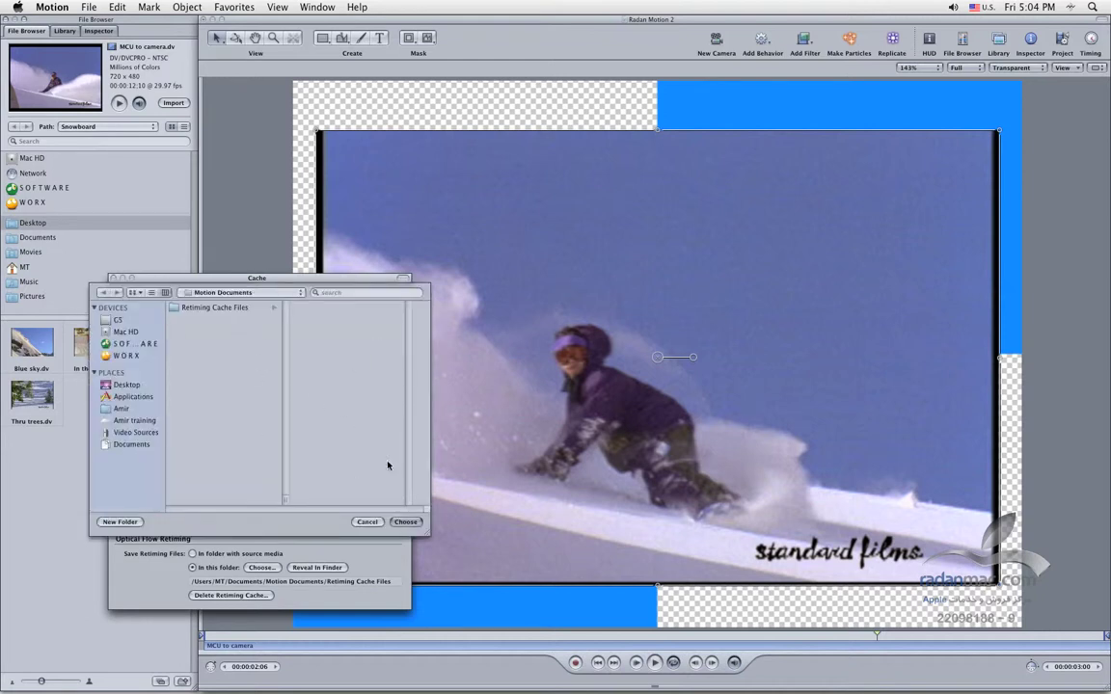
left_click(363, 521)
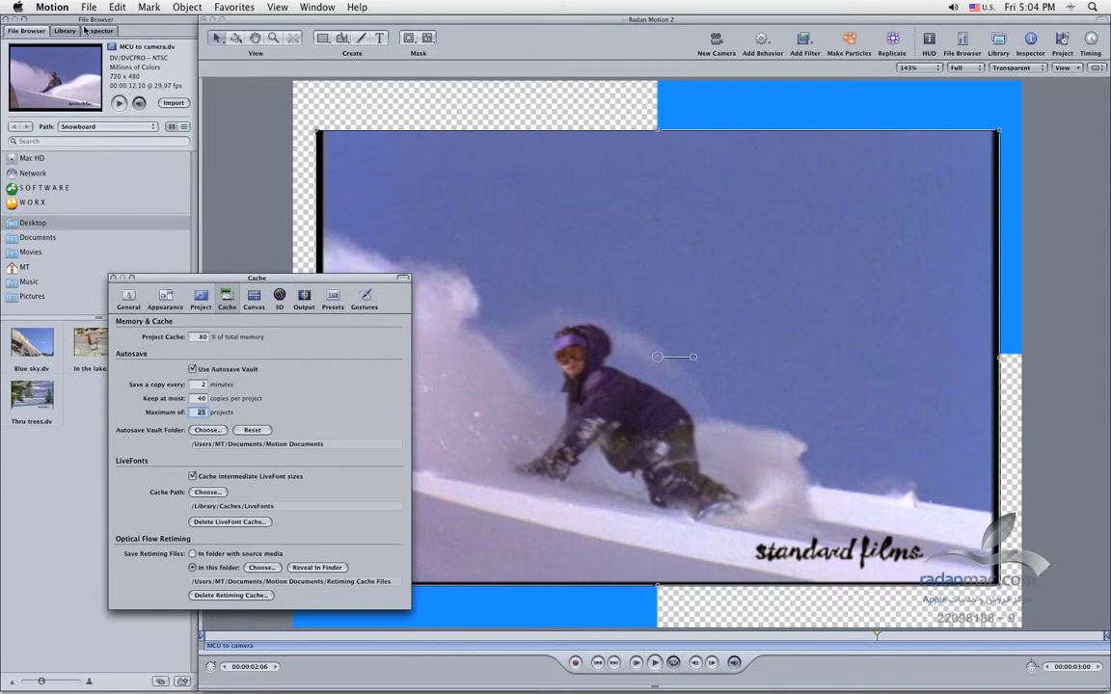
Browse the LiveFonts category in the Library and preview the Manic and Salute fonts
left_click(66, 30)
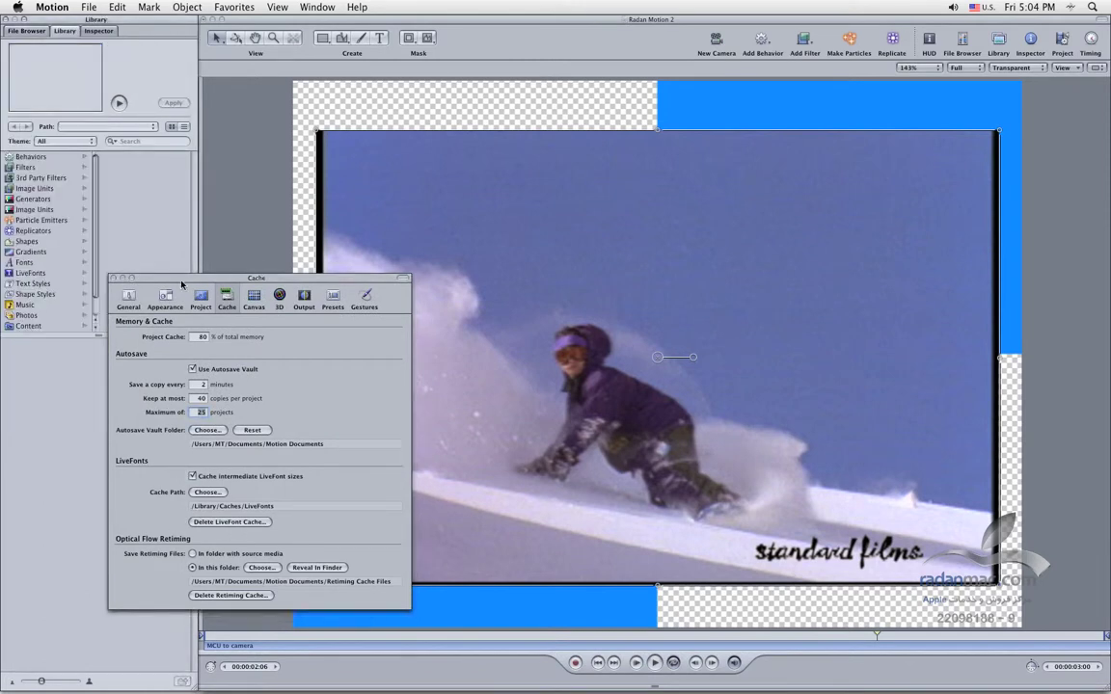
left_click_drag(181, 283, 242, 268)
left_click(30, 273)
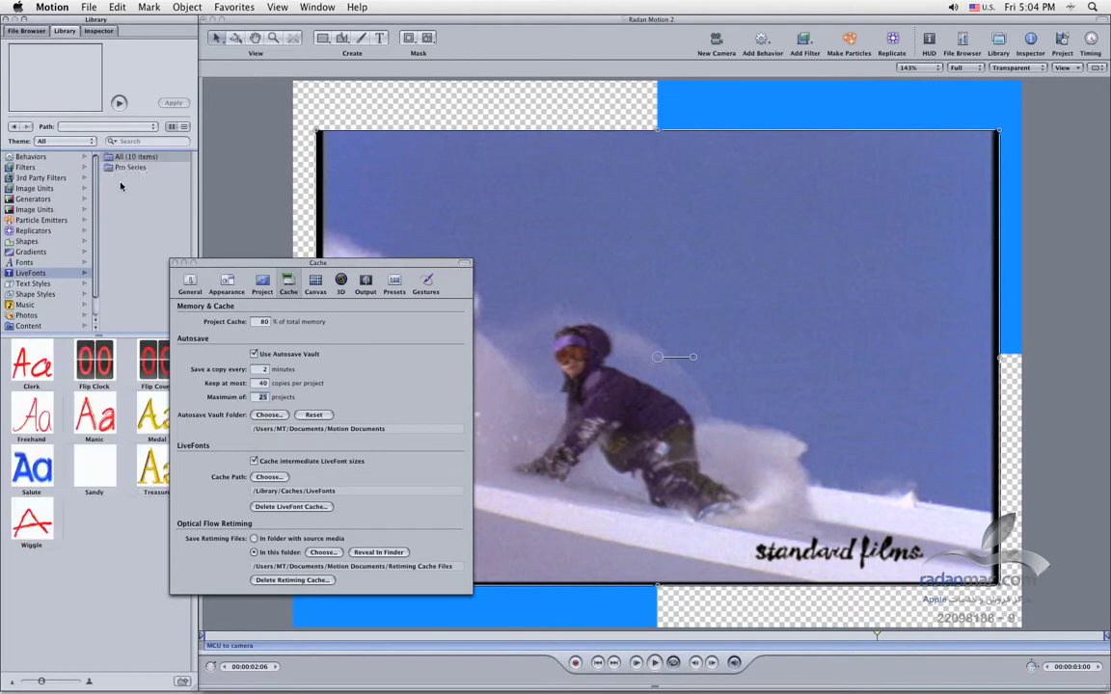
left_click(100, 398)
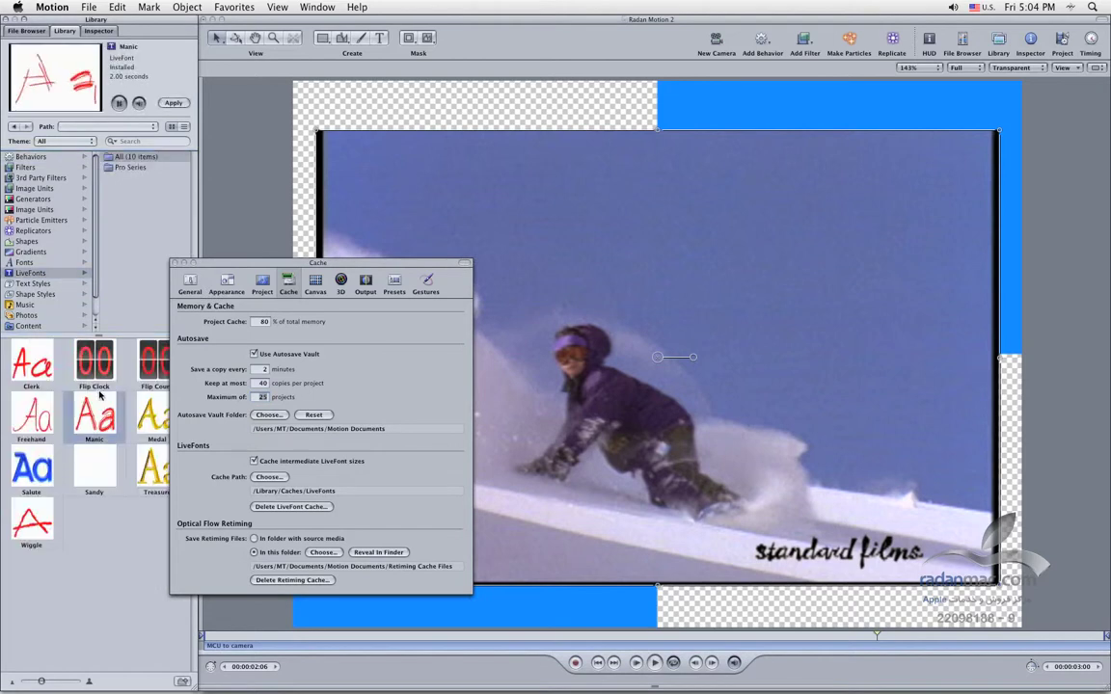
left_click(56, 467)
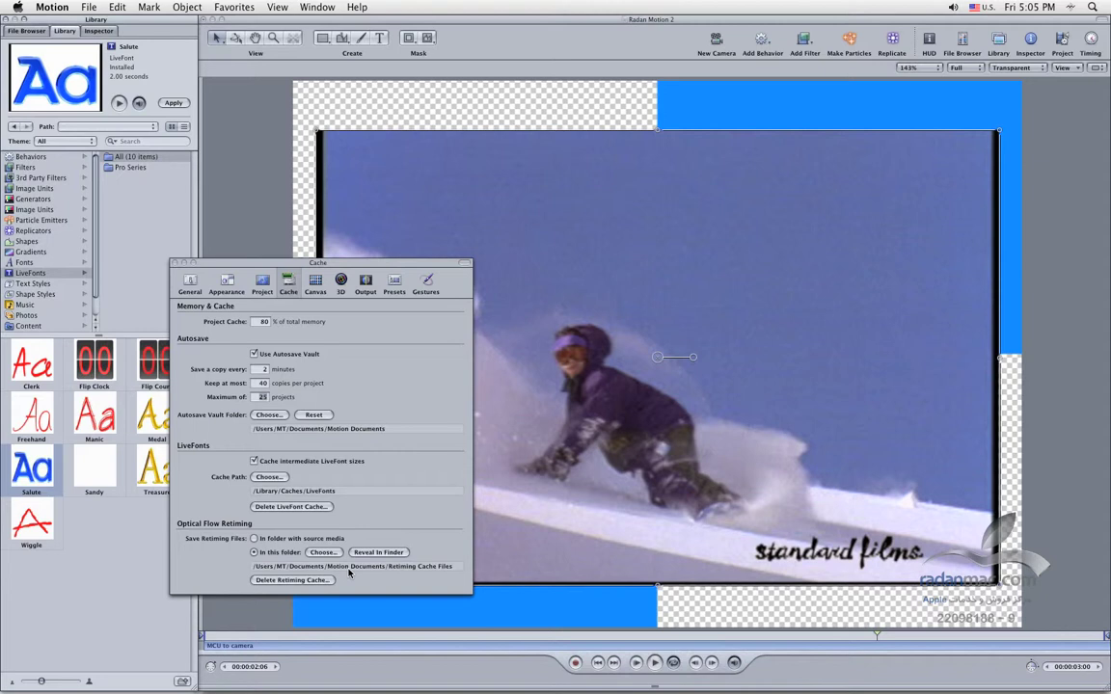
Reveal the Retiming Cache Files folder in Finder and delete its cached .mv file, returning to Motion when done
left_click(378, 553)
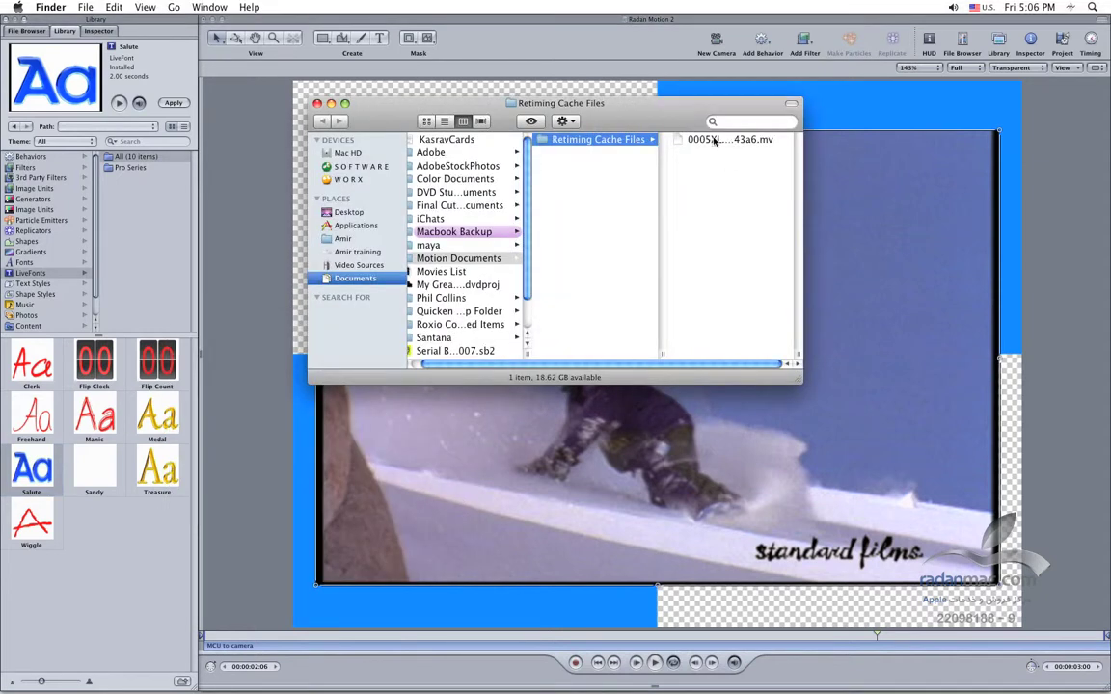
left_click(733, 139)
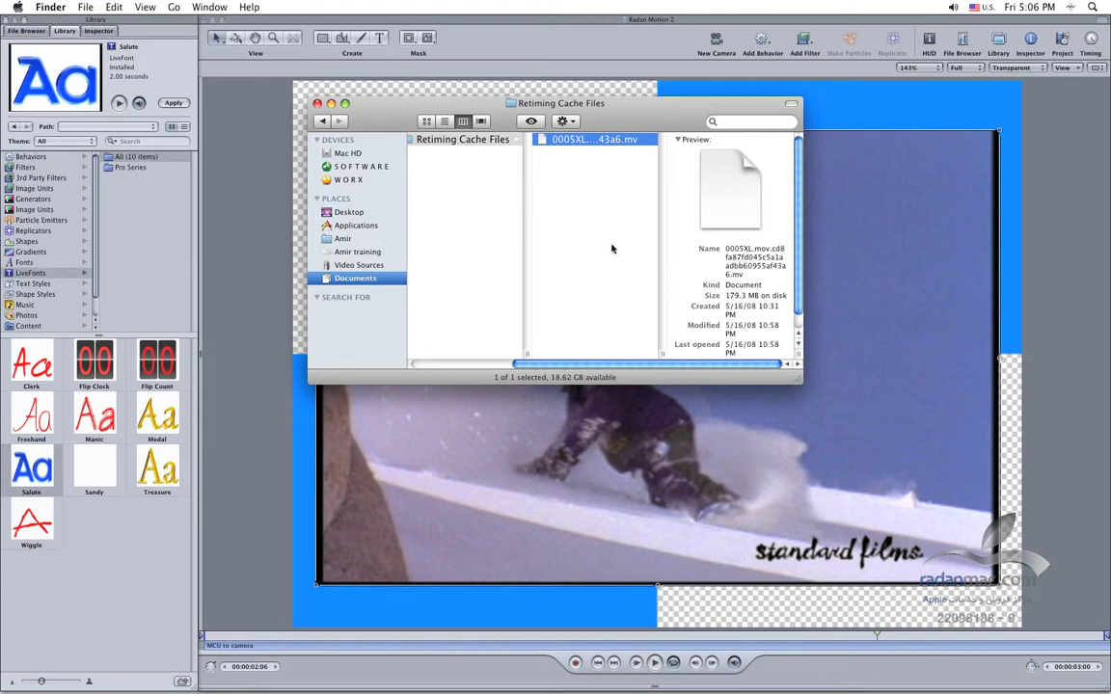
left_click(606, 287)
key("Down")
key("super+BackSpace")
key("super+shift+BackSpace")
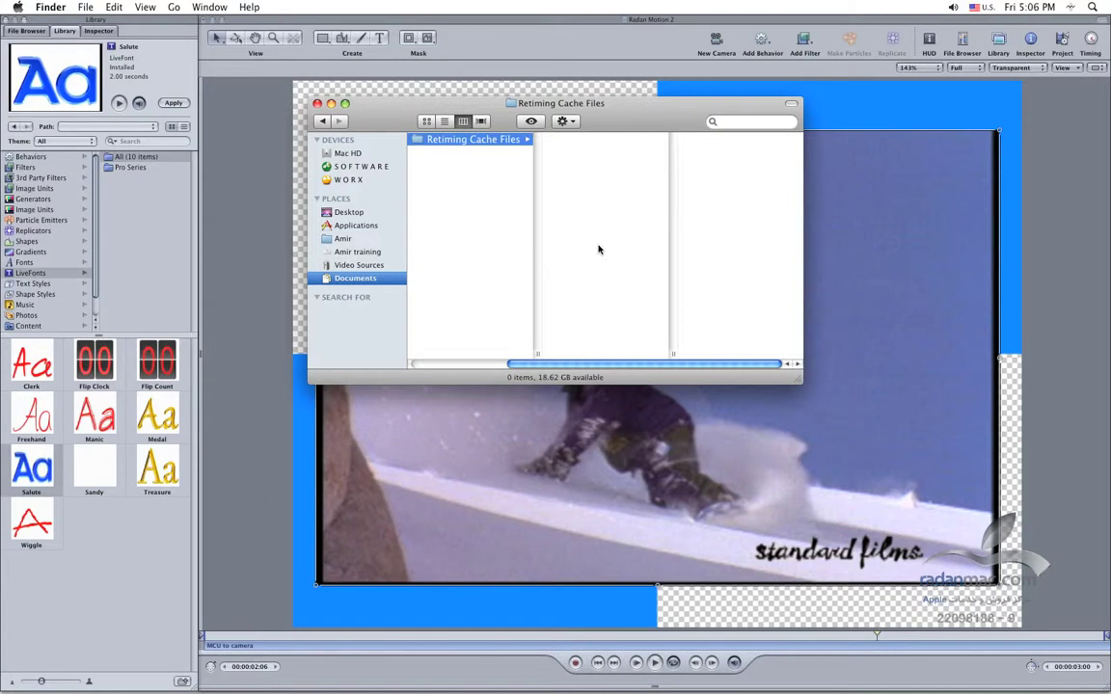
key("super+w")
key("super+Tab")
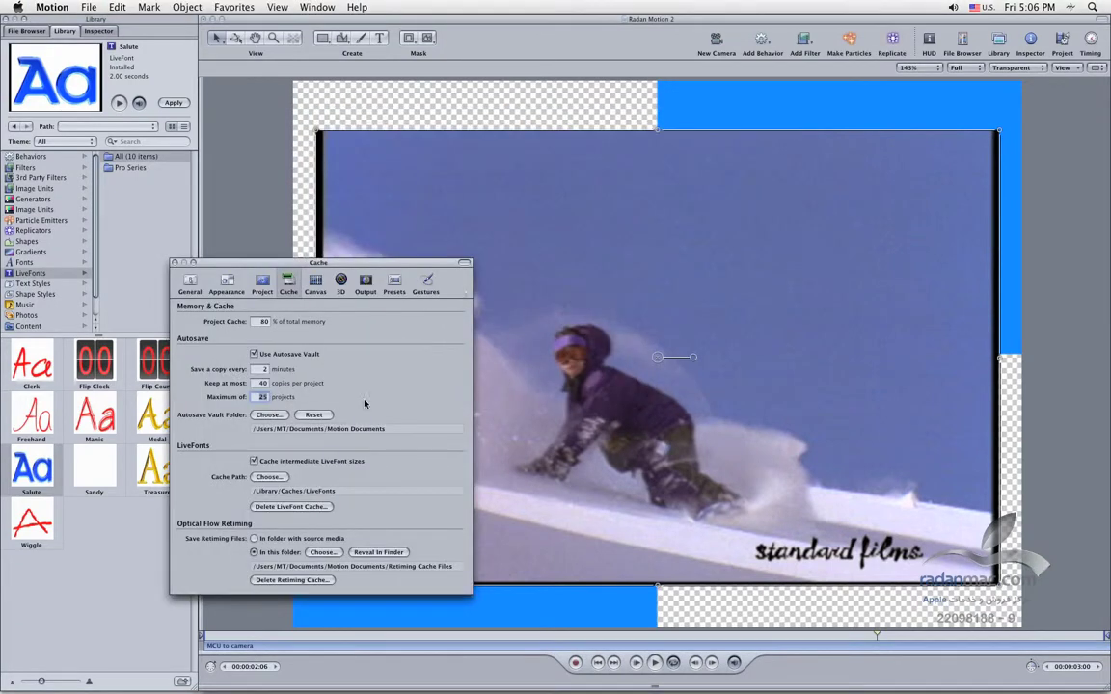
Delete all optical flow retiming cache files from the Cache preferences
left_click(294, 581)
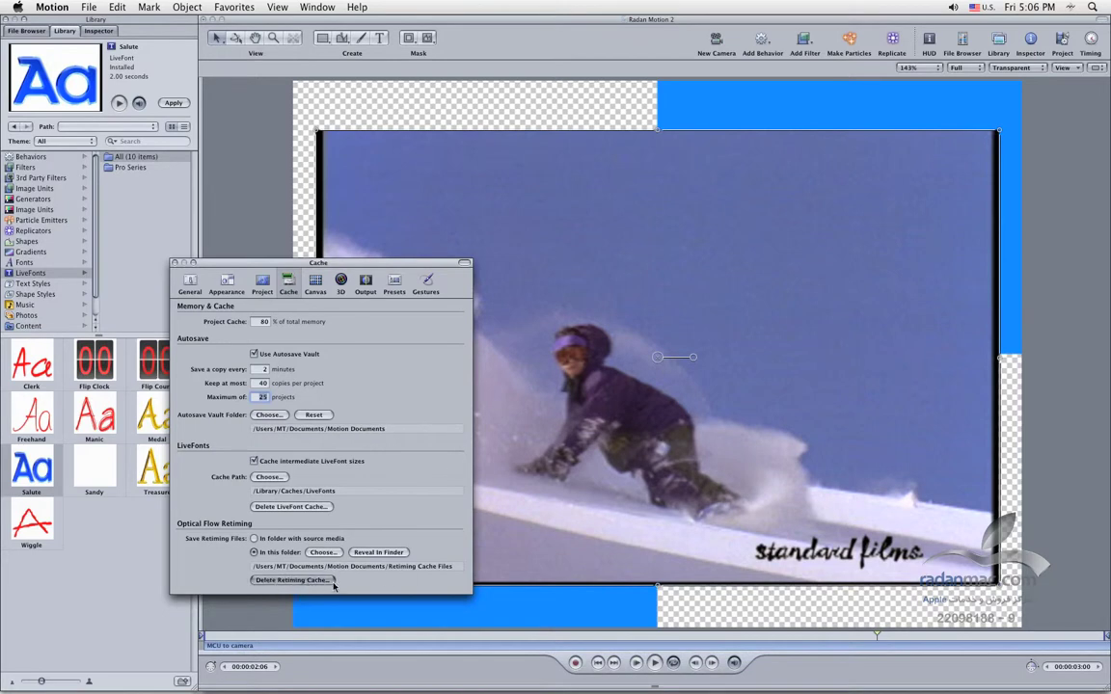
left_click(321, 582)
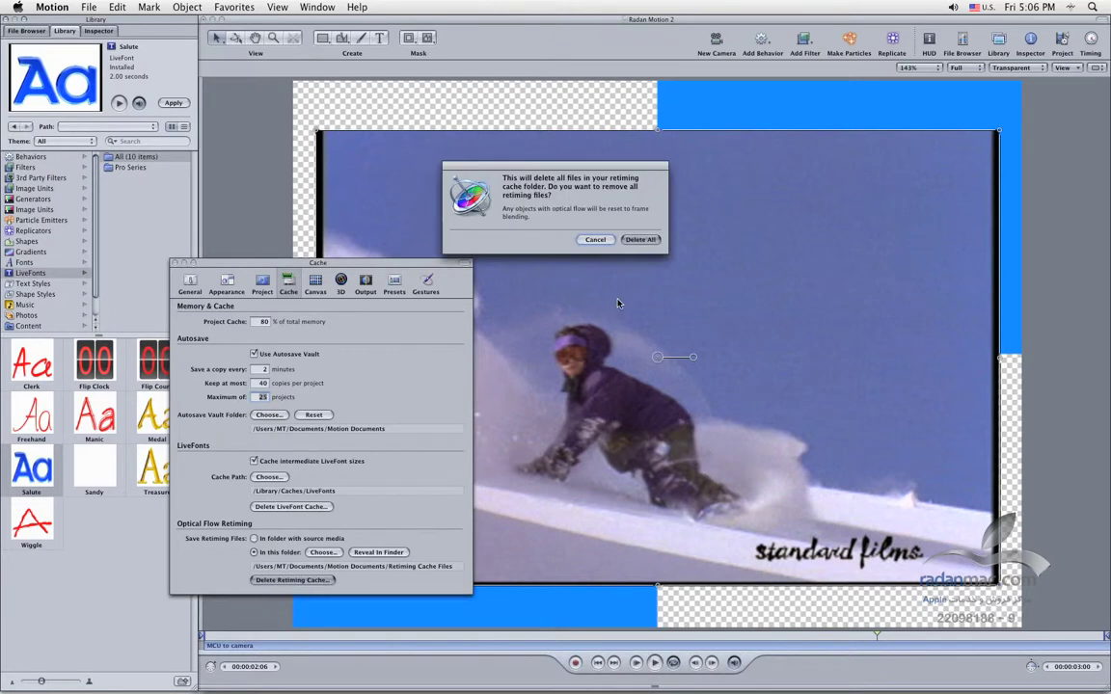
left_click(641, 241)
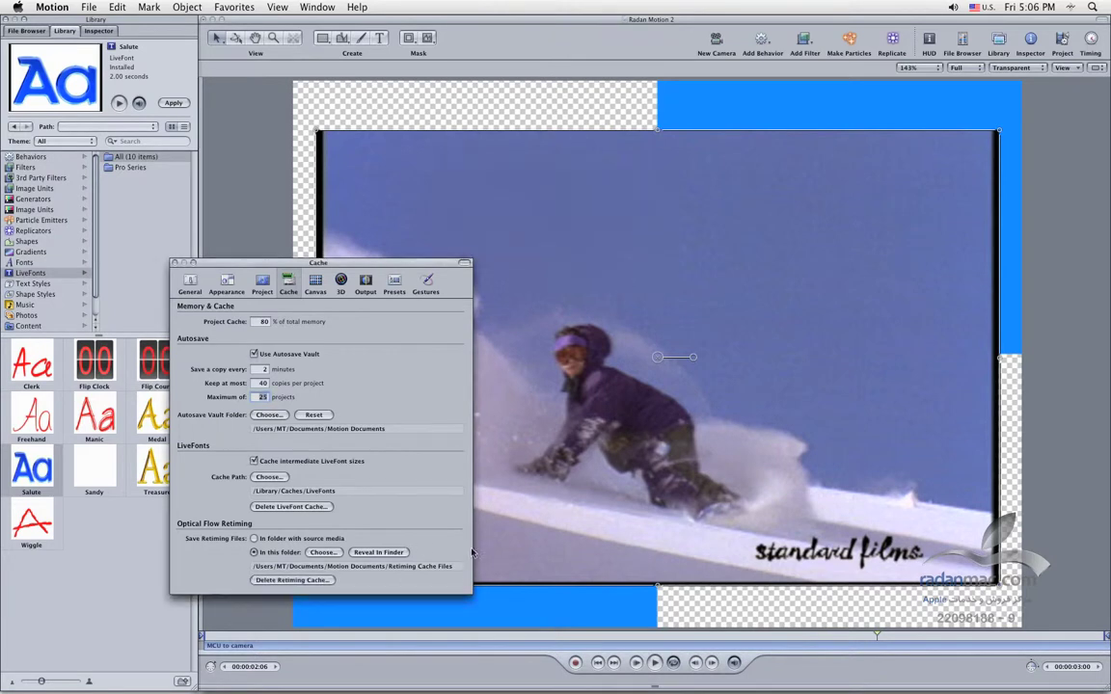
Look through the Canvas, 3D, Output, Presets and Gestures preferences, and return to the Canvas preferences
left_click(321, 282)
left_click_drag(321, 270, 277, 222)
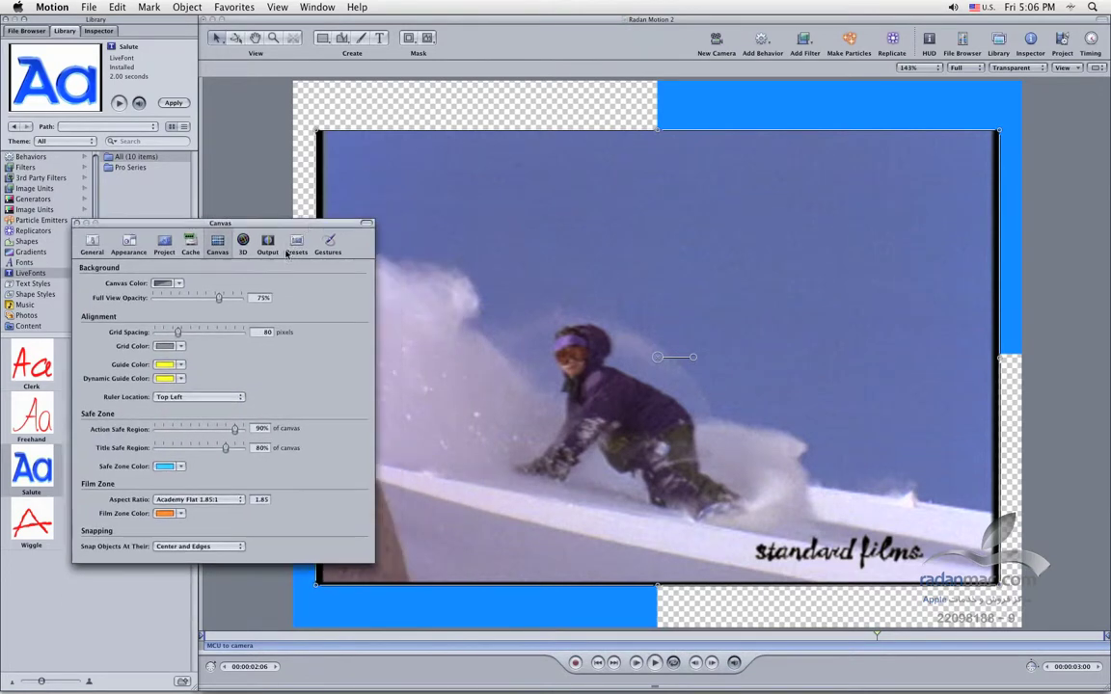
left_click(243, 241)
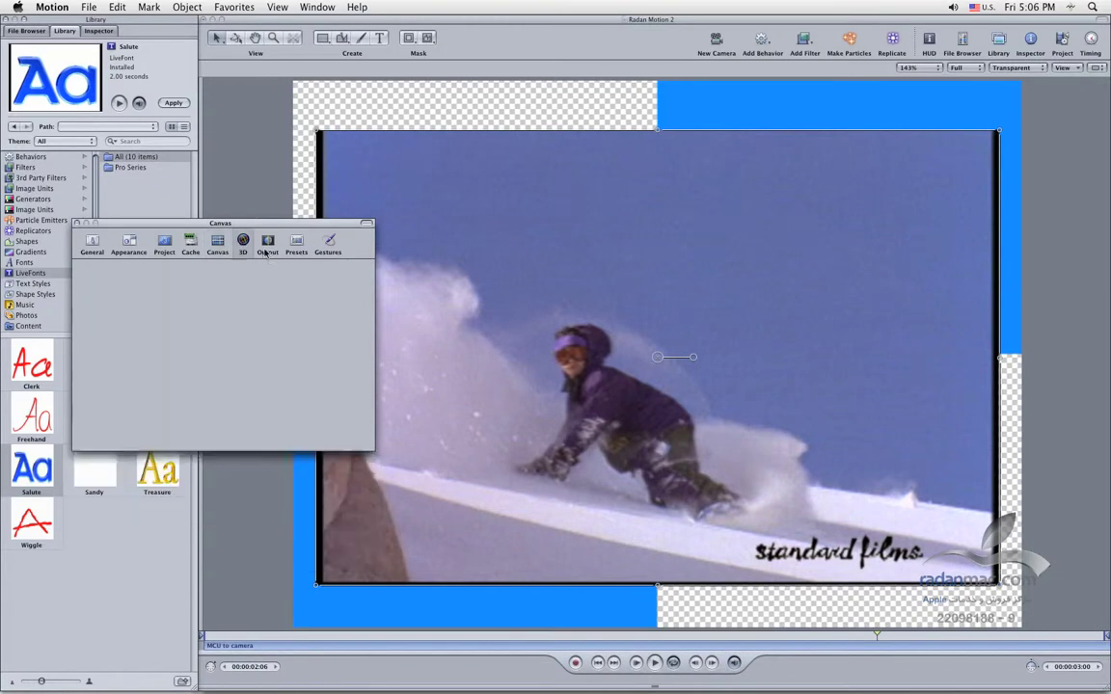
left_click(268, 245)
left_click(296, 245)
left_click(328, 245)
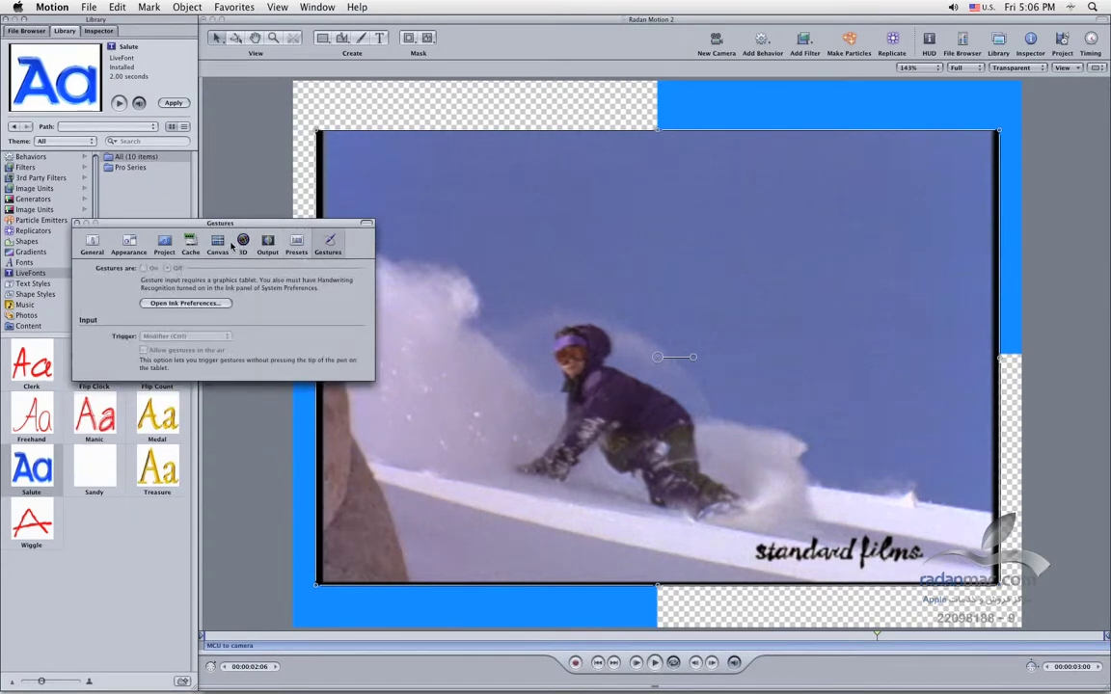
left_click(228, 245)
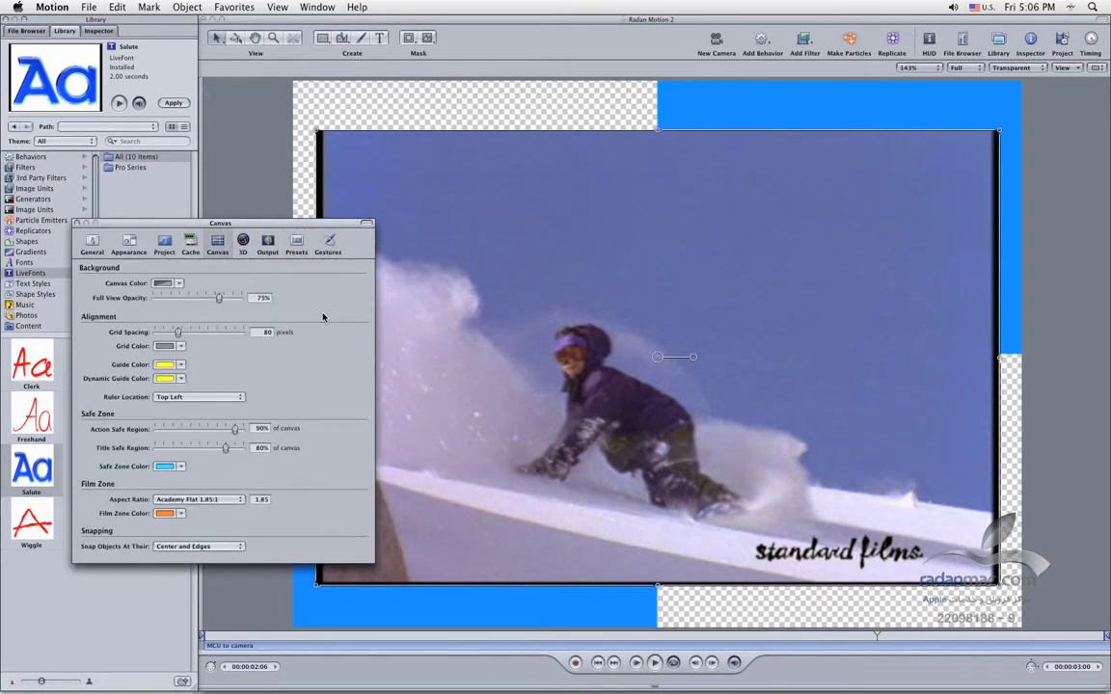